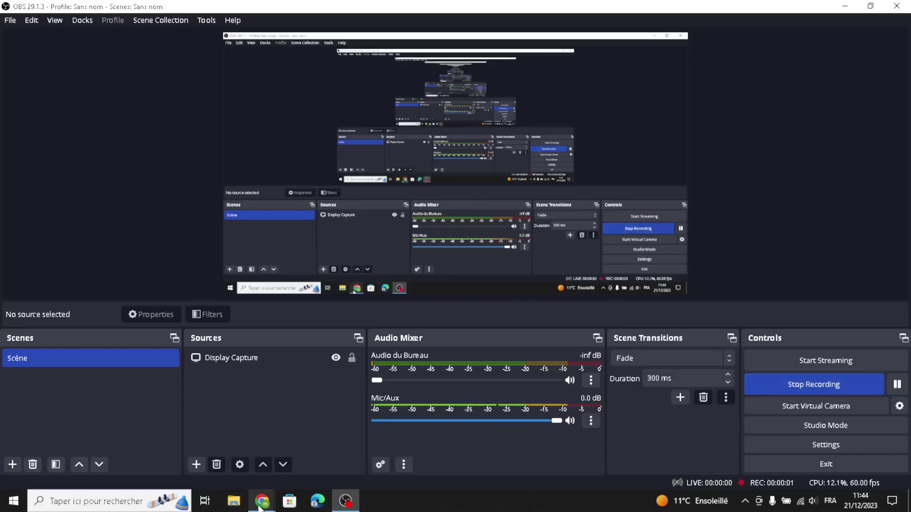
Step: Bring the browser showing the Wix Studio design-choice page in front of OBS
click(356, 502)
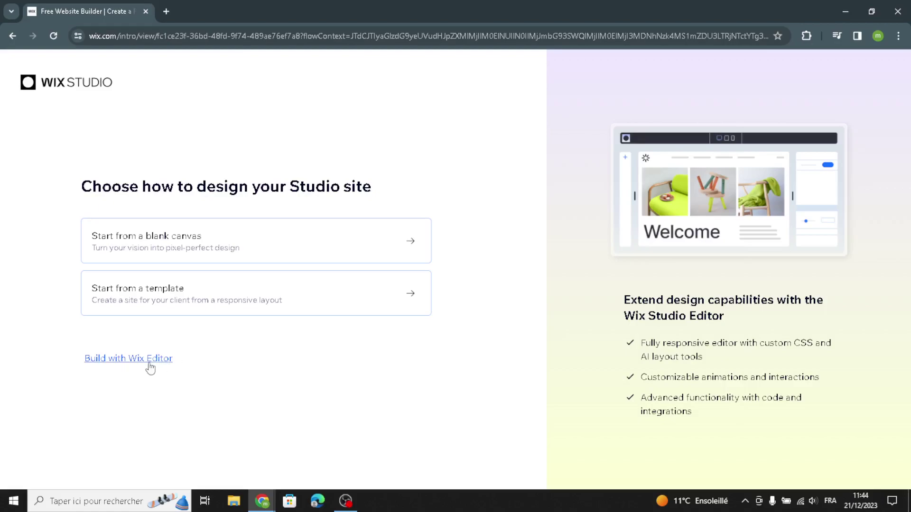
Step: Choose the classic Wix Editor and skip the AI assistant in favour of Basic Setup
click(127, 358)
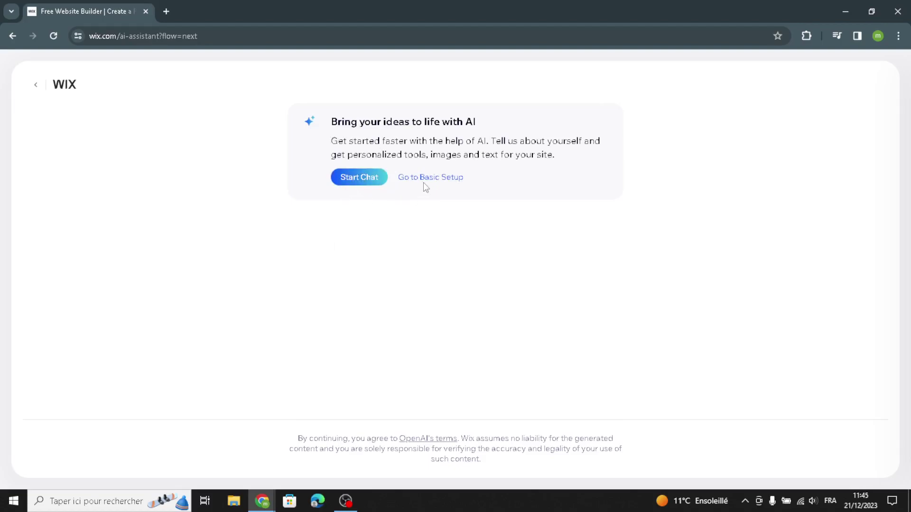
click(450, 181)
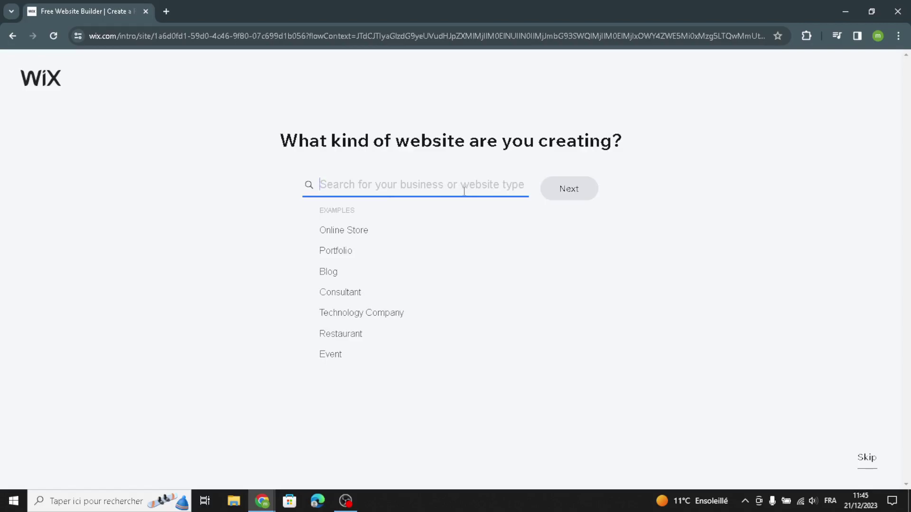
Step: Set the site type to Travel Club, correcting a mistaken Accessories Shop pick
text(travel)
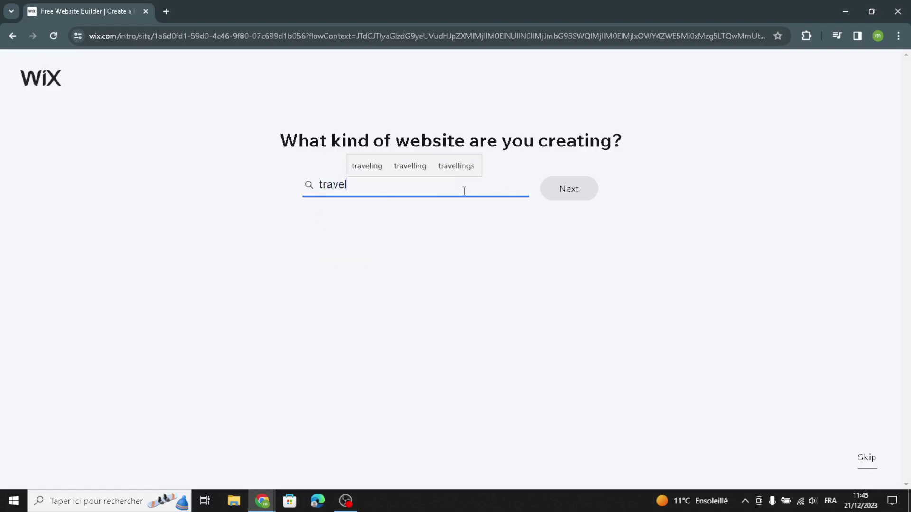
text( acce)
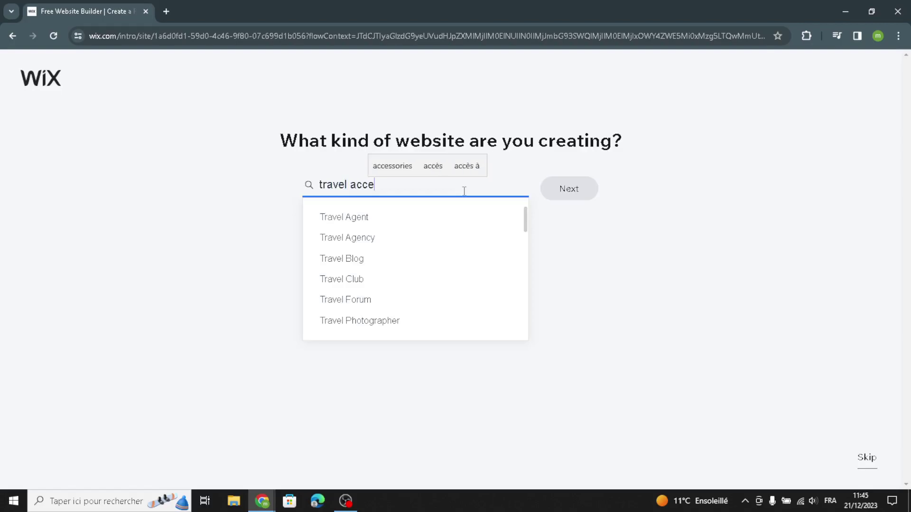
text(ssories)
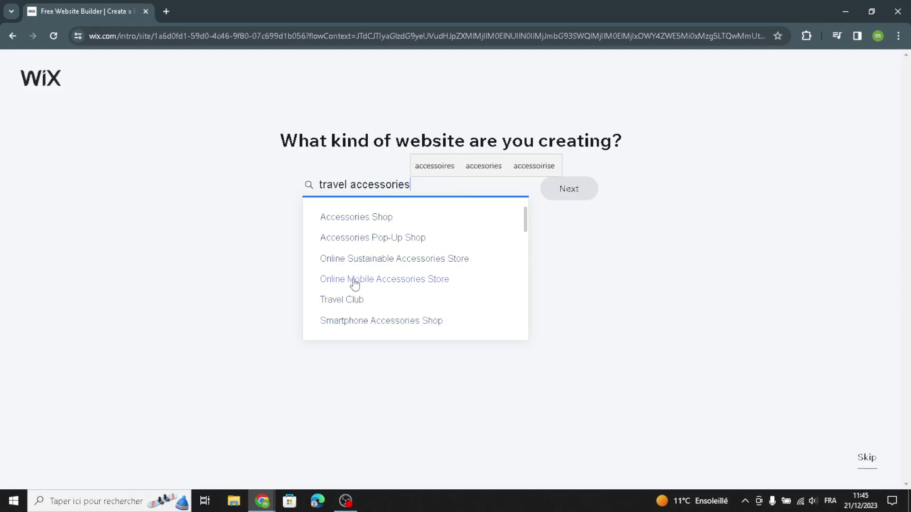
click(349, 218)
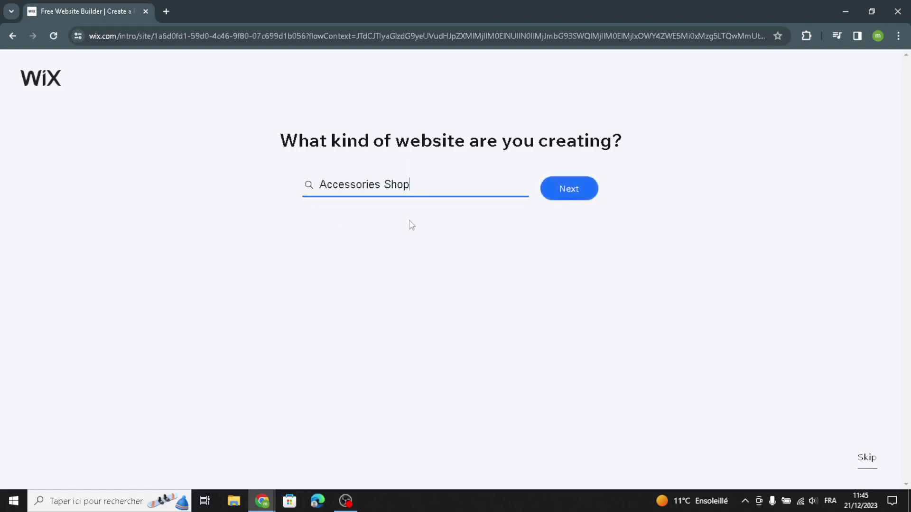
click(318, 190)
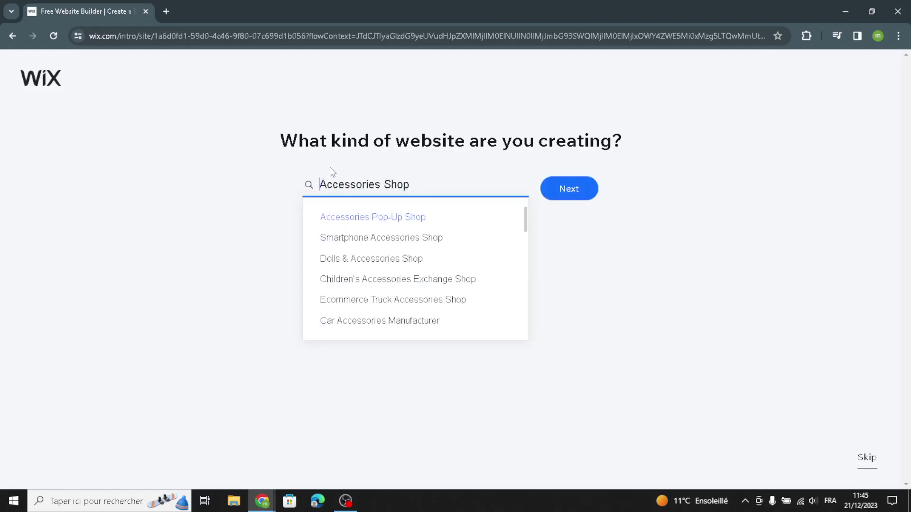
text(travel)
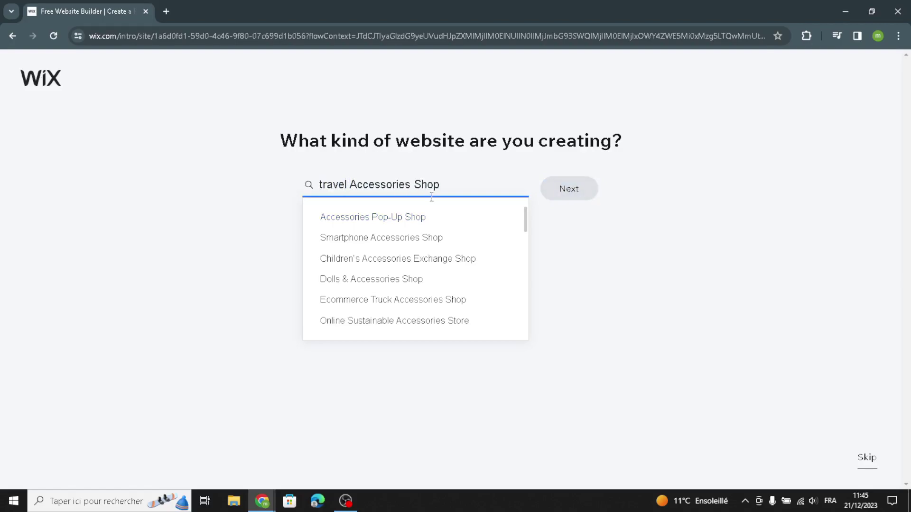
key(ctrl+Delete)
key(ctrl+Delete)
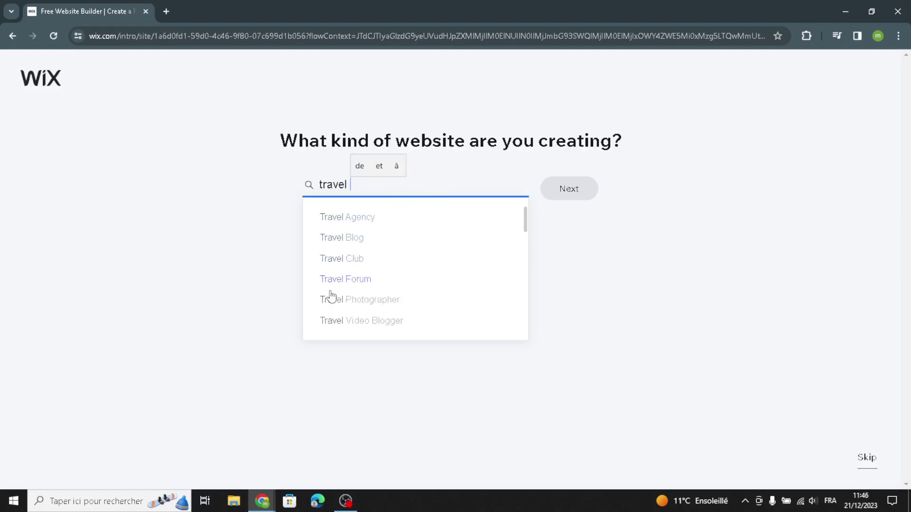
click(350, 260)
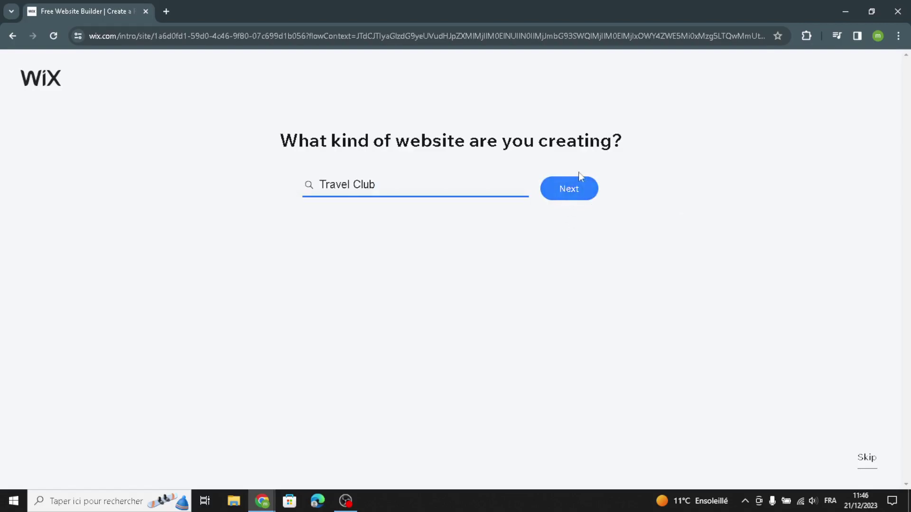
click(578, 191)
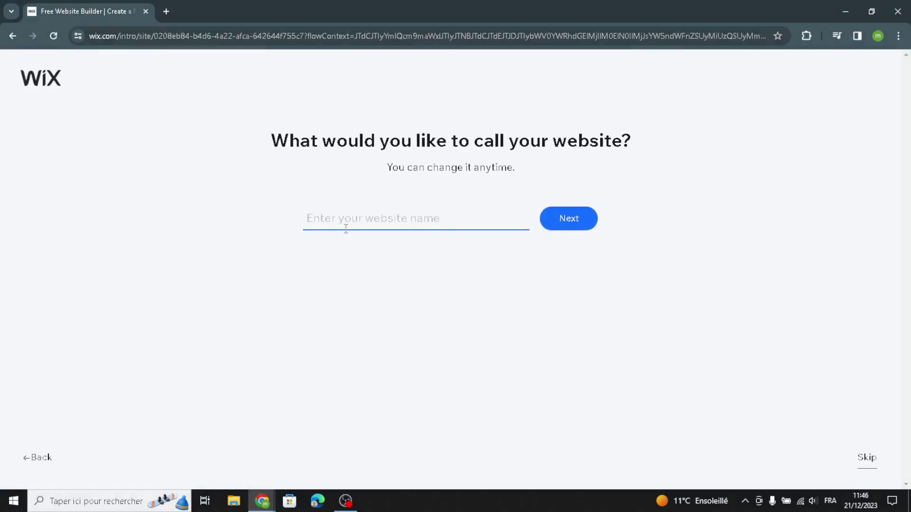
Step: Name the site TravelEssentialsHub and keep the default Chat, Events and Online Store features
text(TravelEssentialsHub)
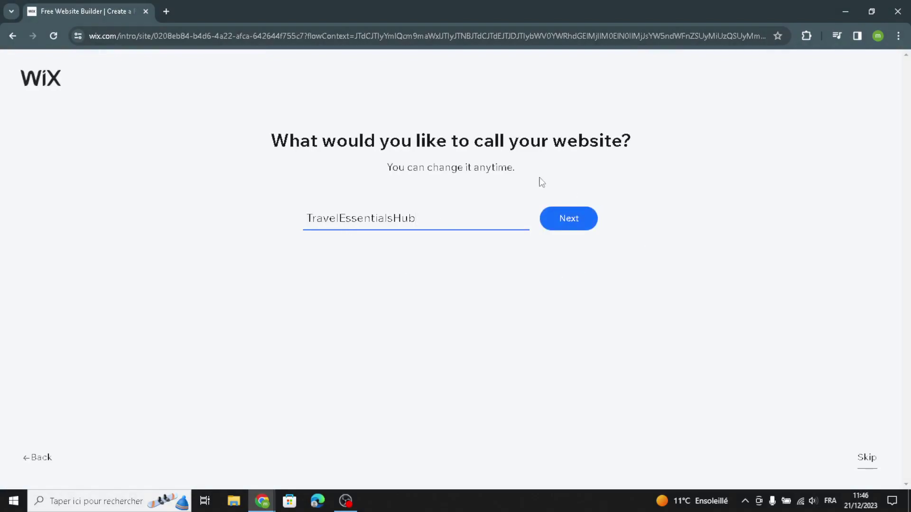
click(575, 227)
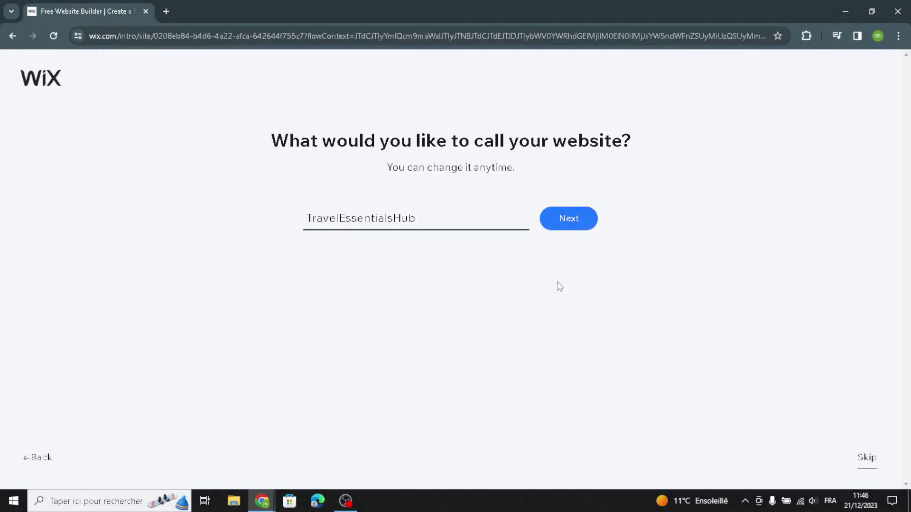
click(553, 219)
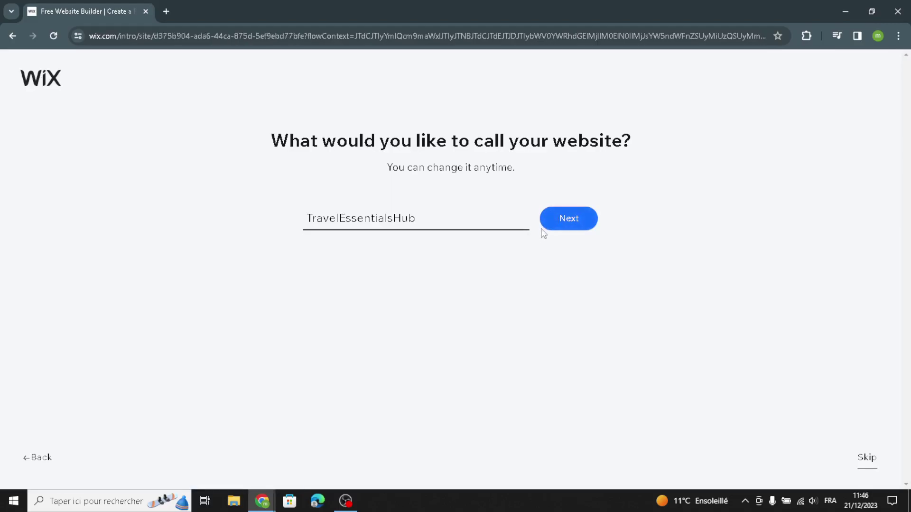
click(549, 228)
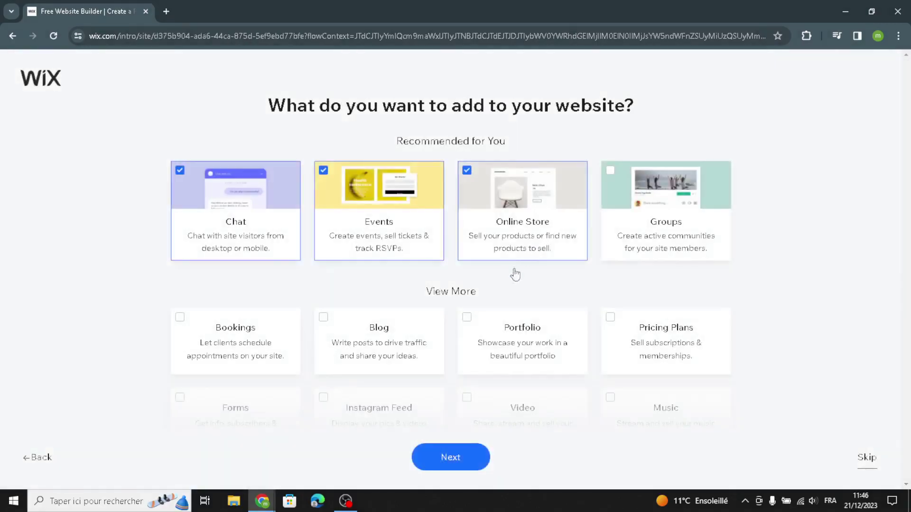
scroll(401, 291, down, 3)
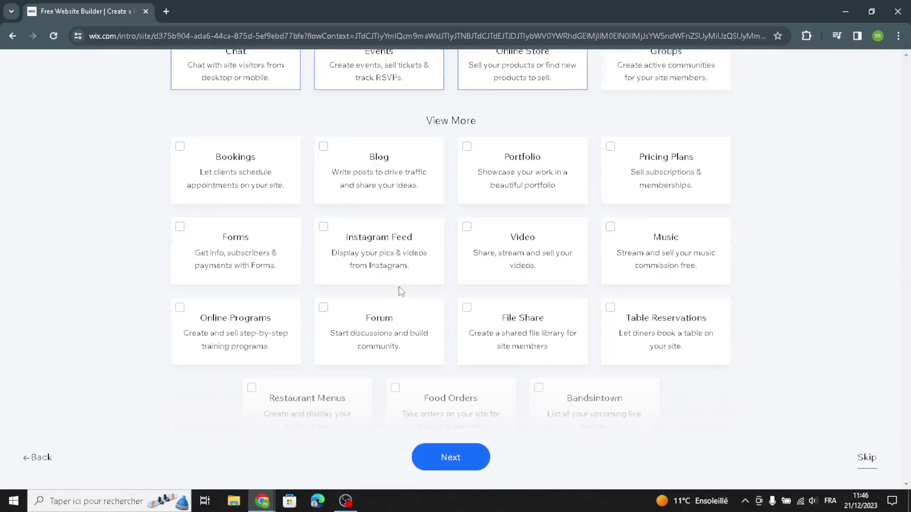
scroll(389, 256, down, 1)
scroll(382, 230, up, 1)
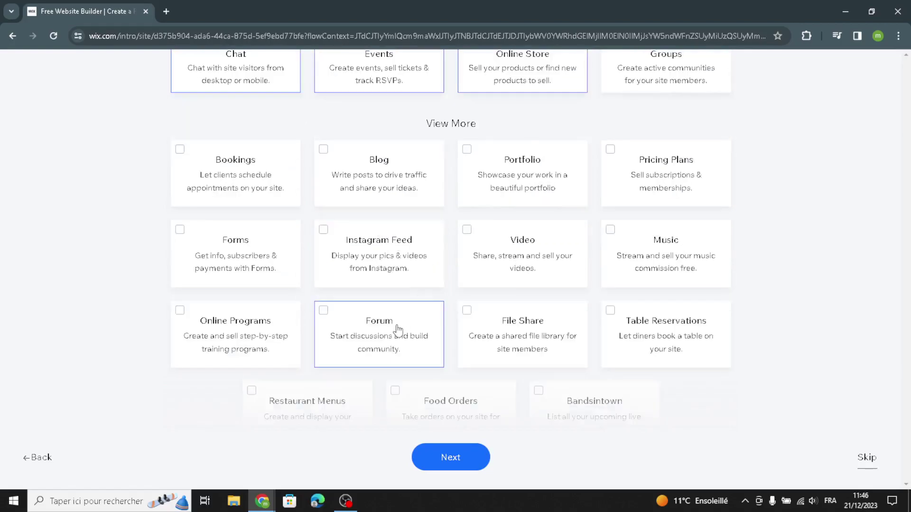
scroll(398, 330, down, 1)
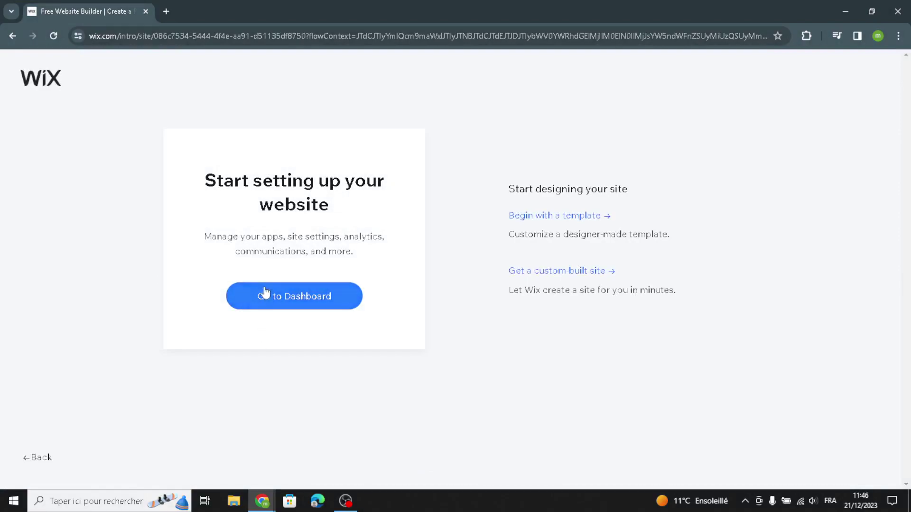
Step: From the dashboard, start designing the site and let Wix create it automatically
click(264, 295)
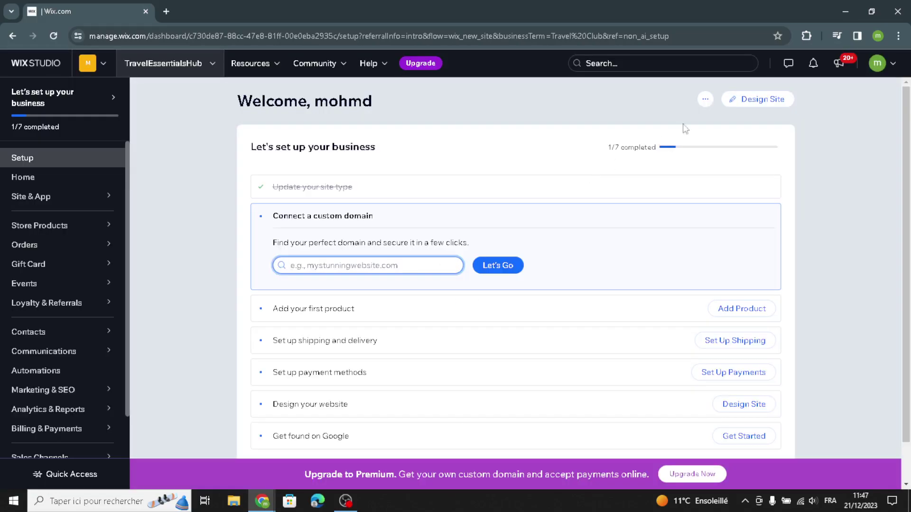
click(754, 100)
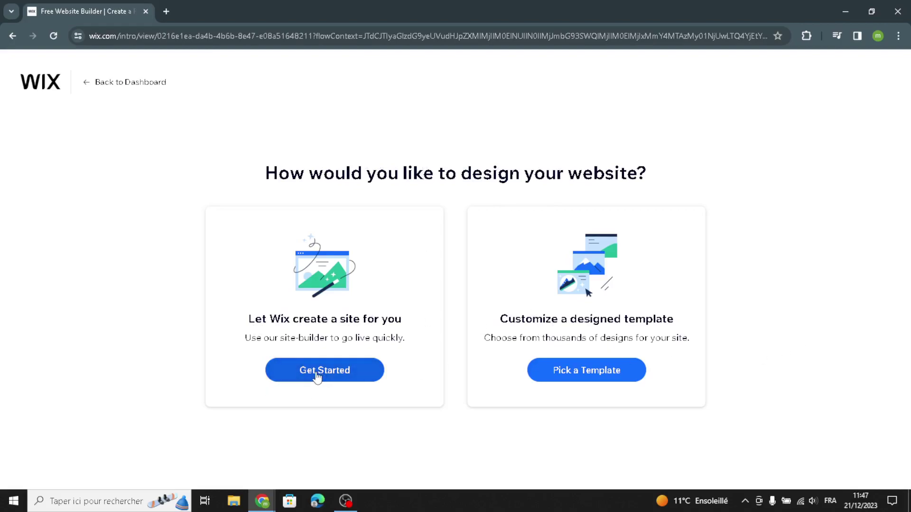
click(293, 367)
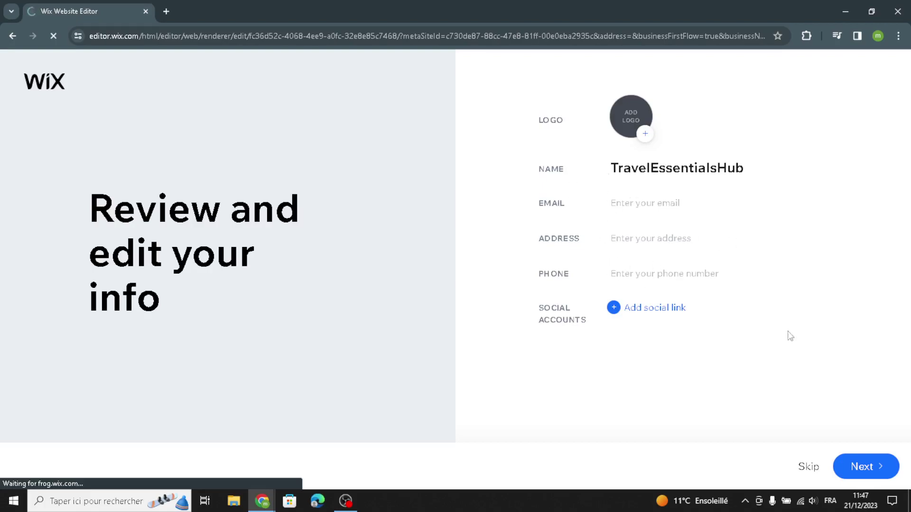
Step: Accept the business info and choose the CHIC theme
click(854, 465)
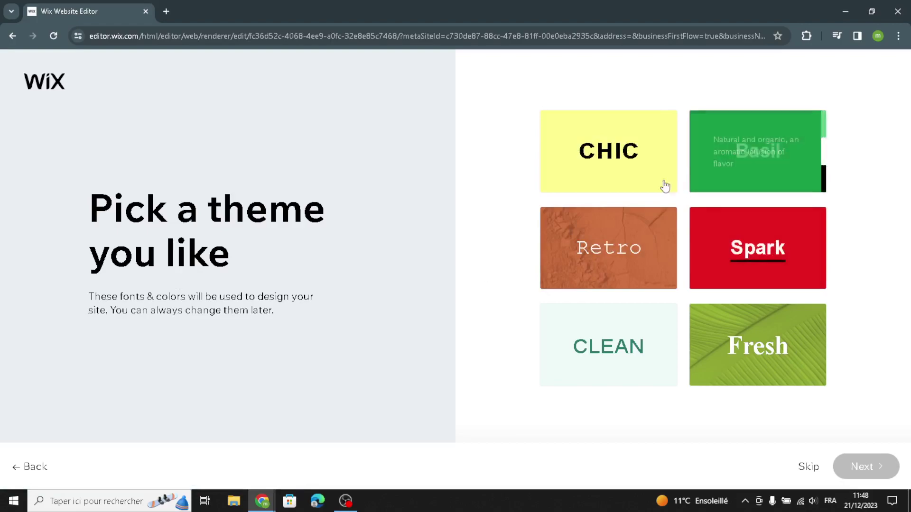
click(677, 166)
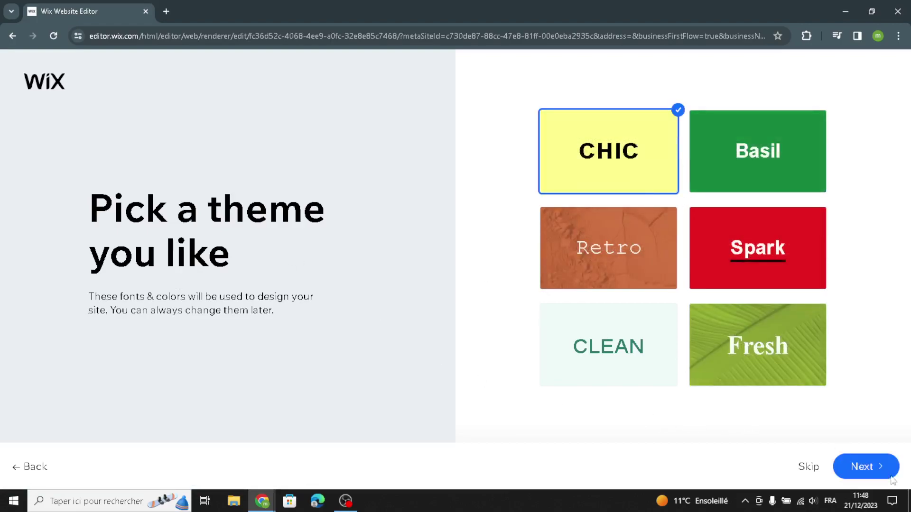
click(861, 465)
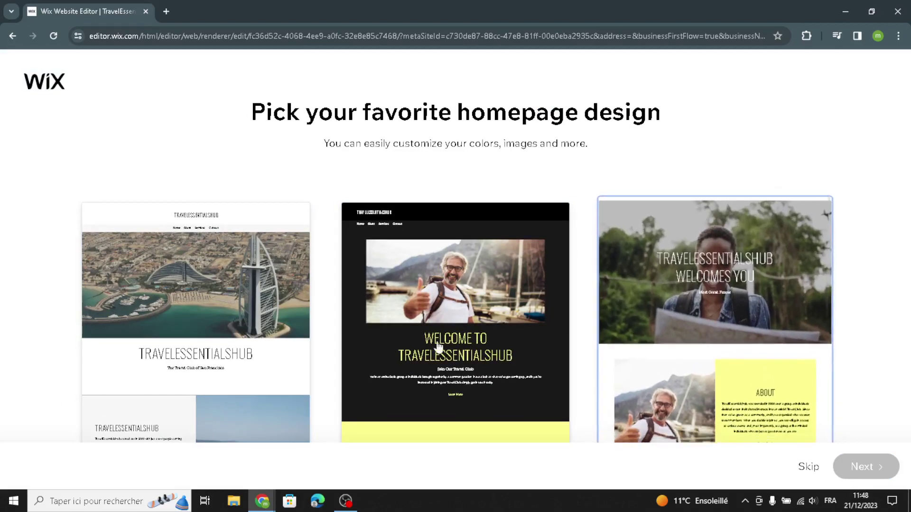
Step: Pick the dark middle homepage design and add a Contact page to build the site
click(444, 348)
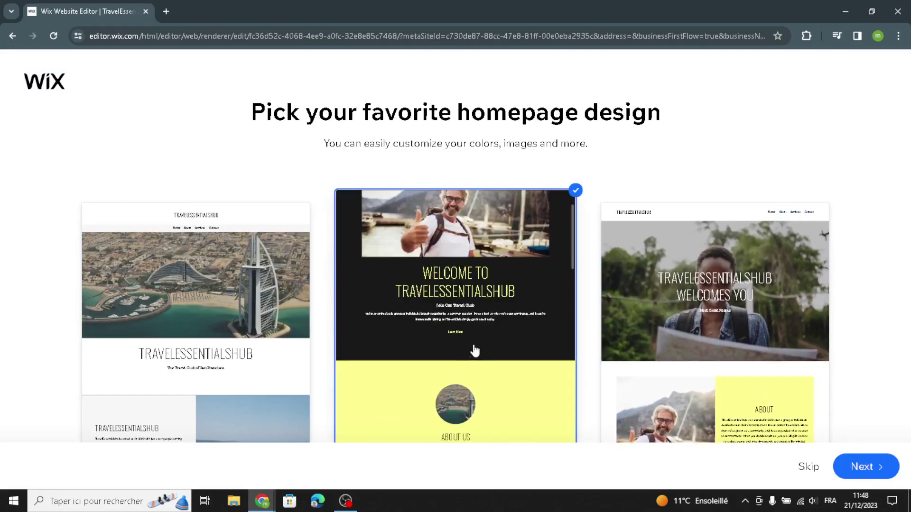
click(845, 470)
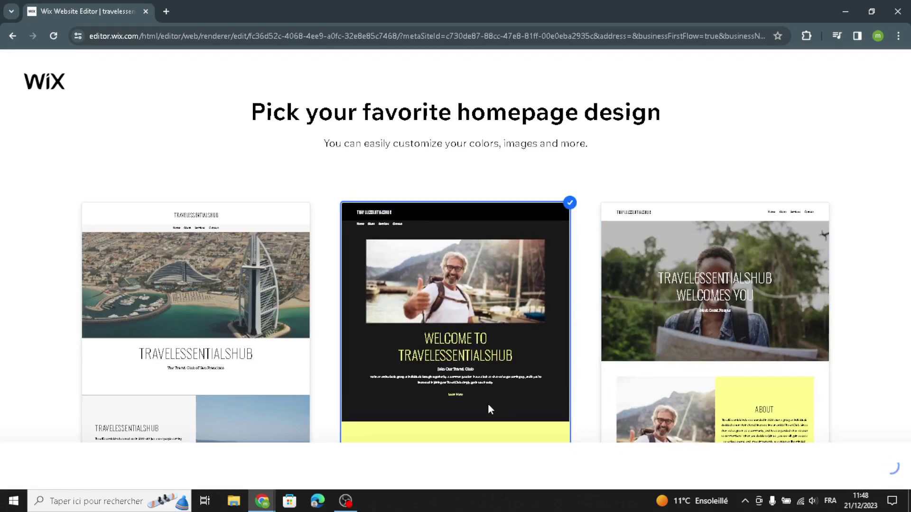
scroll(878, 278, down, 1)
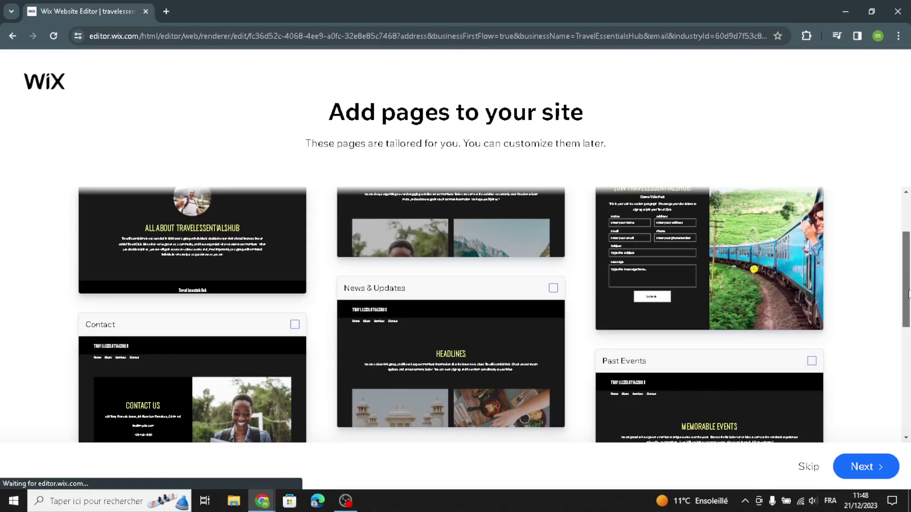
click(241, 402)
scroll(241, 403, down, 1)
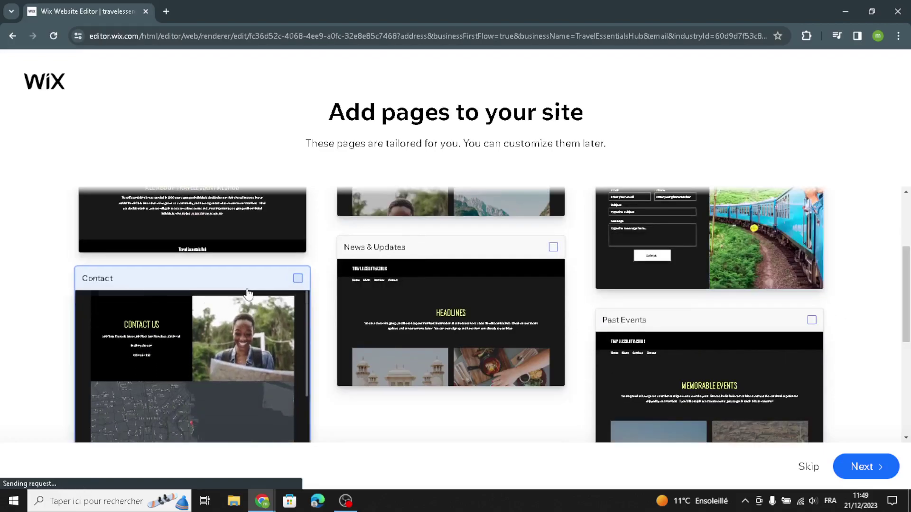
click(864, 467)
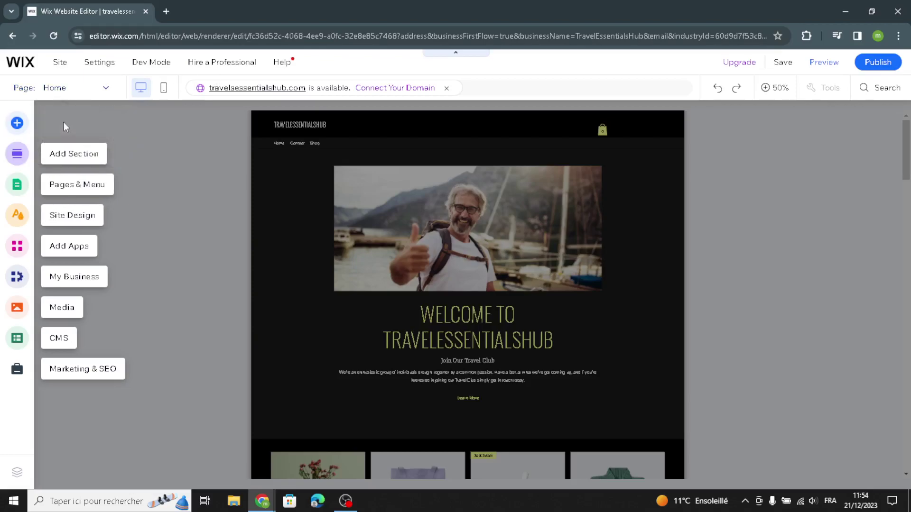
Step: Browse the text, image and button options in Add Elements without adding anything
click(64, 122)
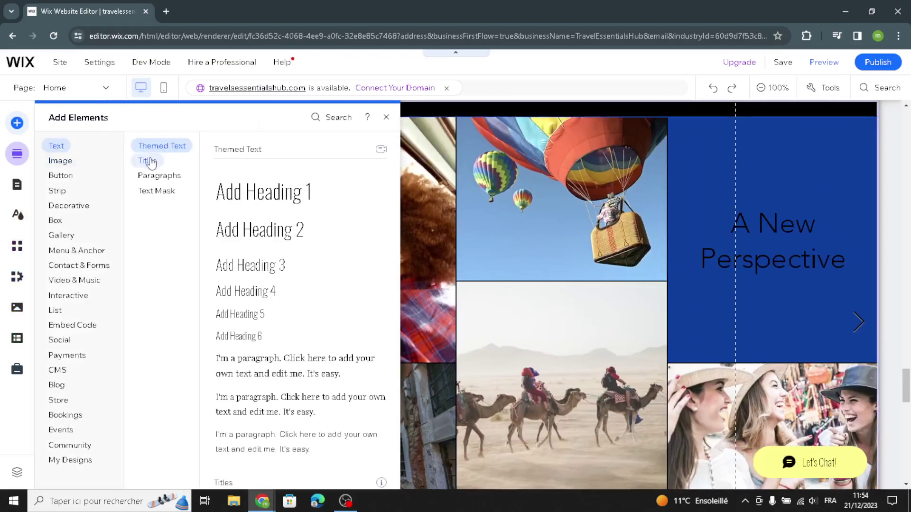
click(148, 160)
click(145, 179)
click(151, 191)
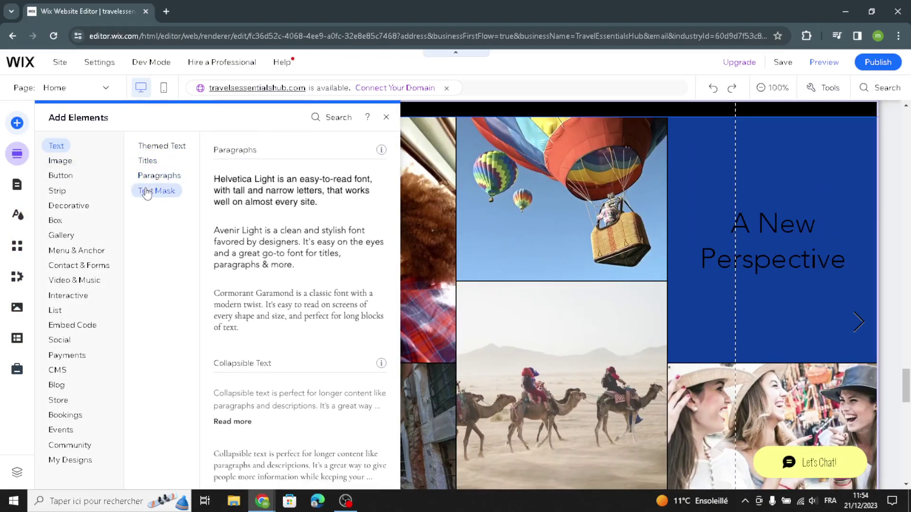
click(70, 162)
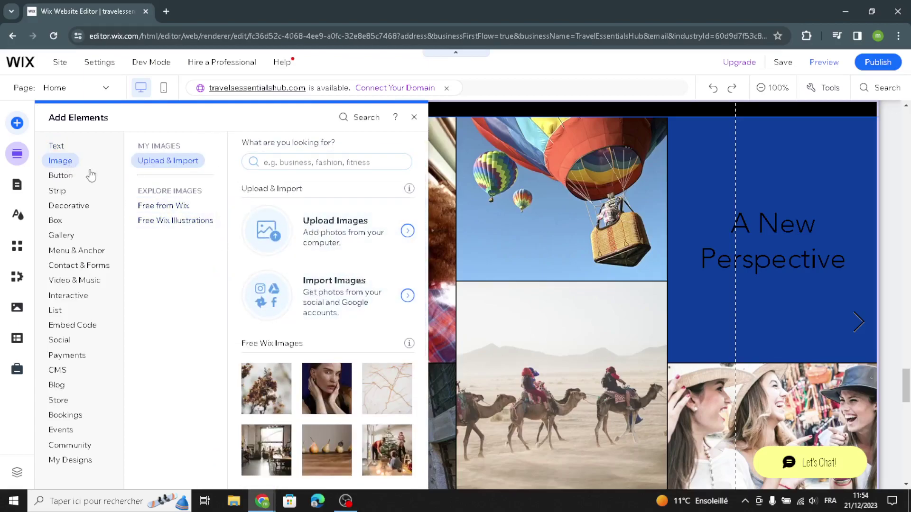
click(62, 176)
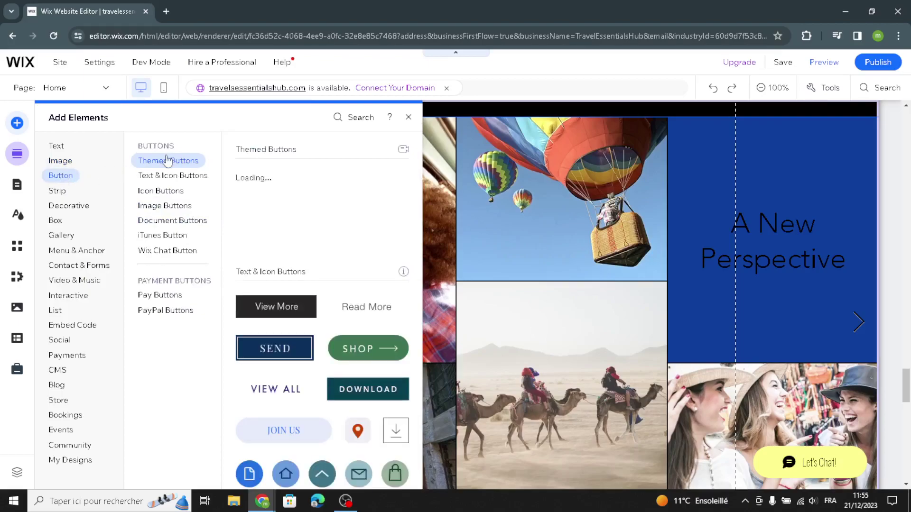
click(170, 179)
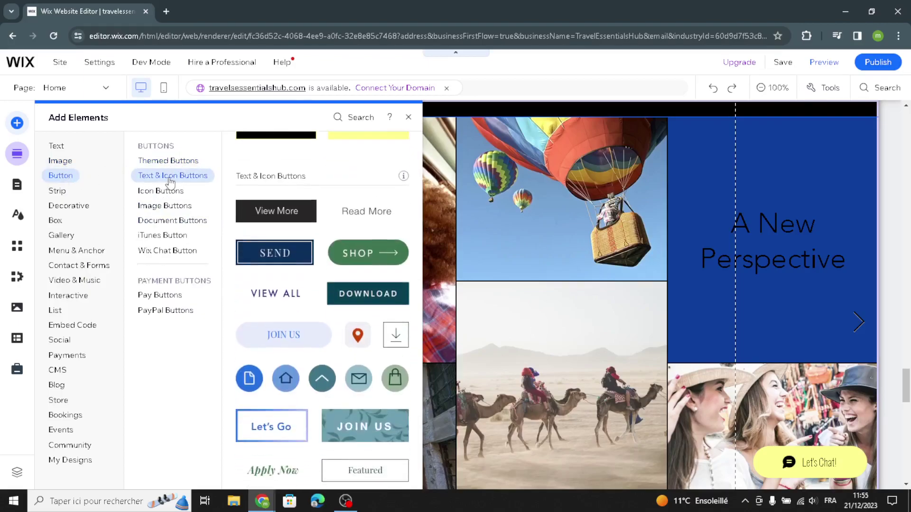
click(162, 191)
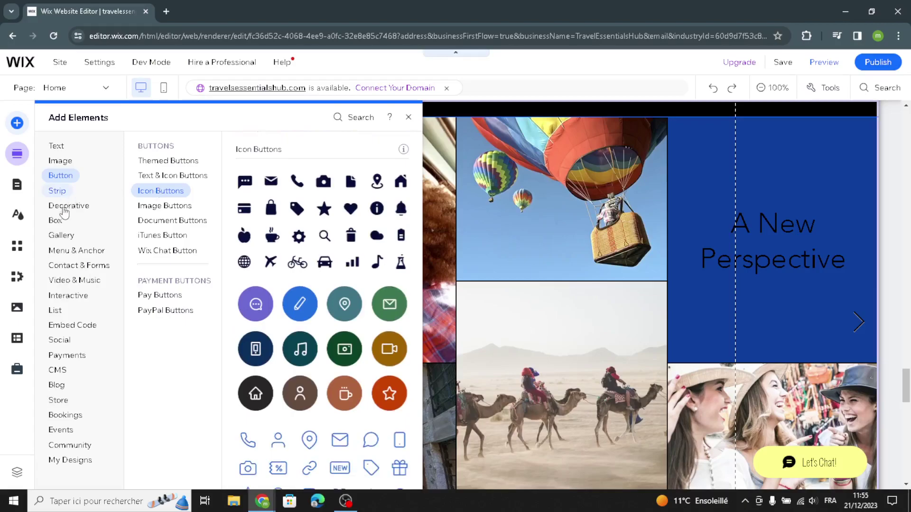
Step: Browse strip elements and shapes: basic shapes, arrows, horizontal and vertical lines
click(59, 191)
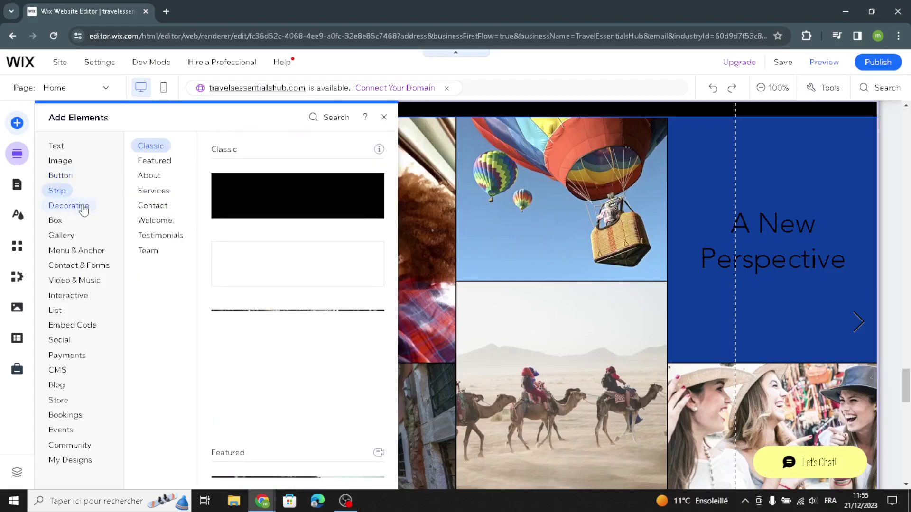
click(84, 210)
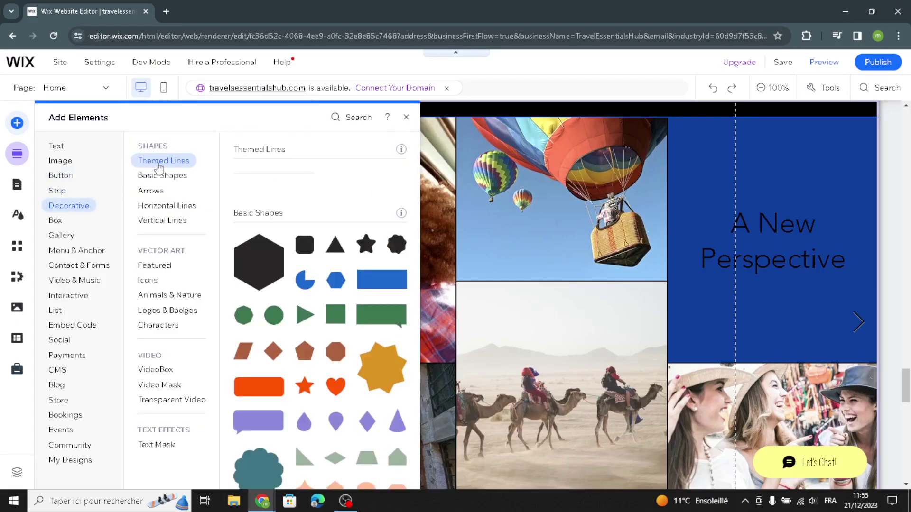
click(150, 177)
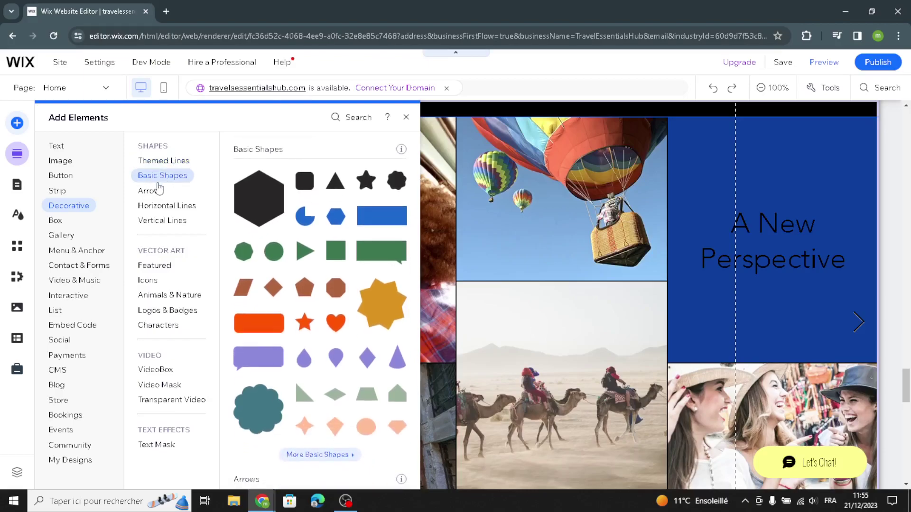
click(150, 192)
click(157, 207)
click(160, 222)
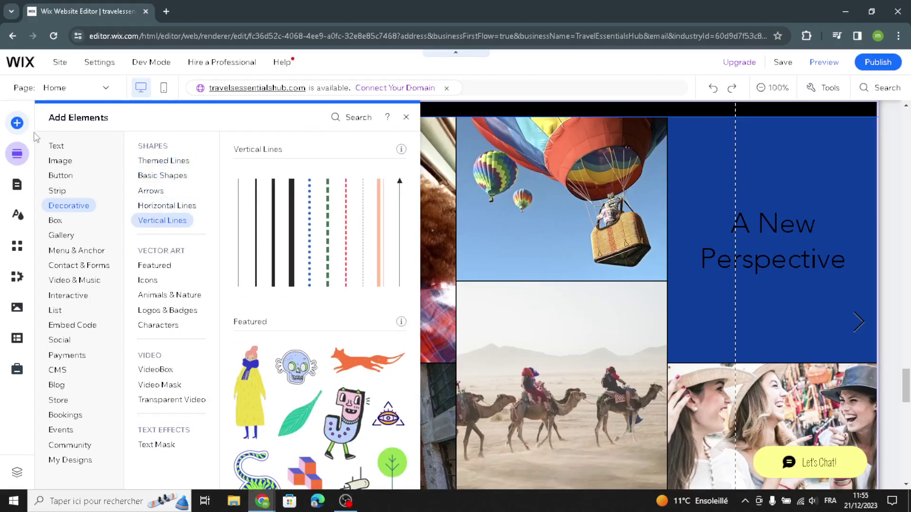
Step: Look through the ready-made page sections, then open and close the Site Design panel
click(14, 157)
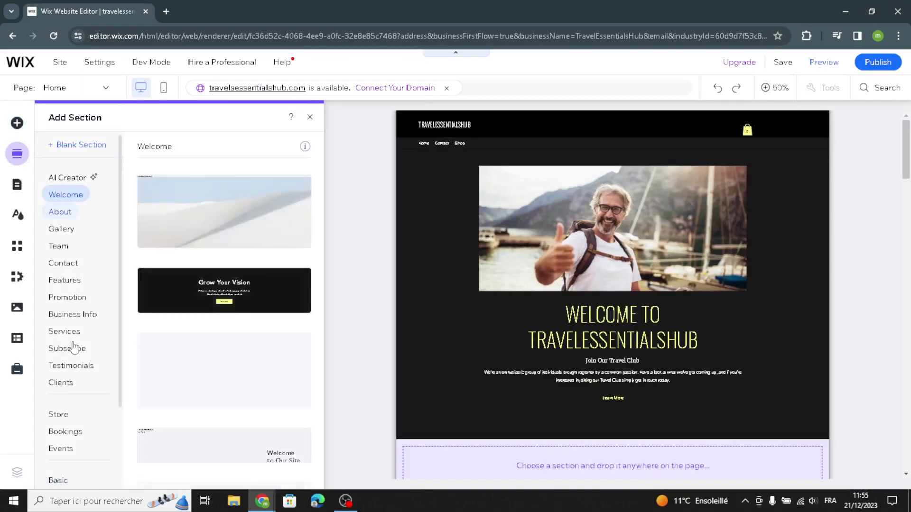
scroll(64, 403, down, 2)
scroll(63, 402, up, 2)
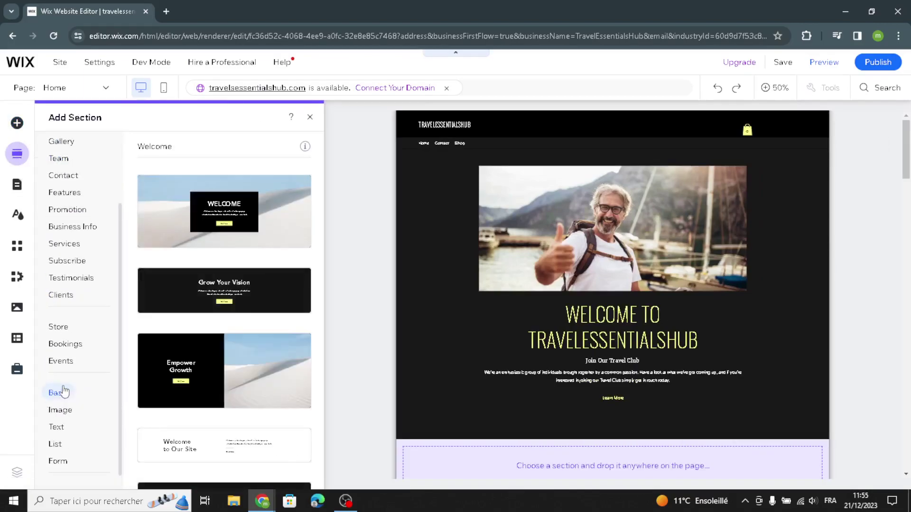
click(16, 218)
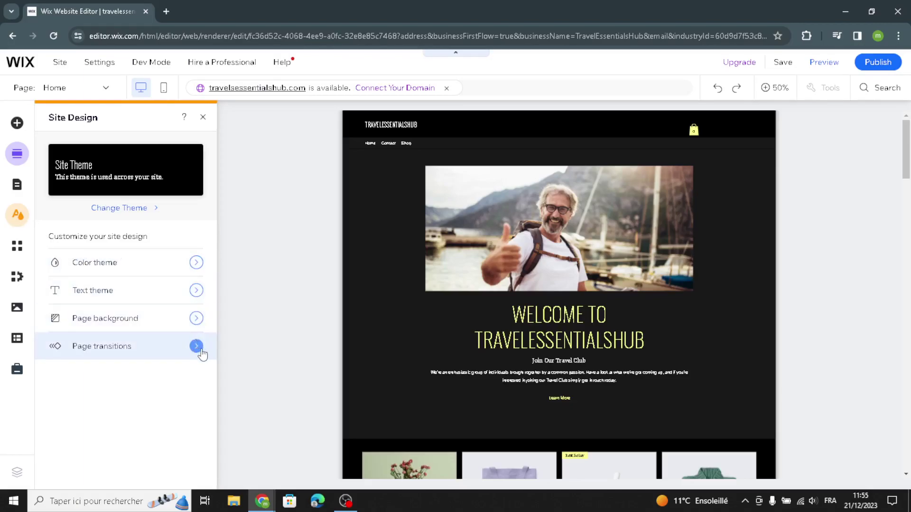
click(204, 117)
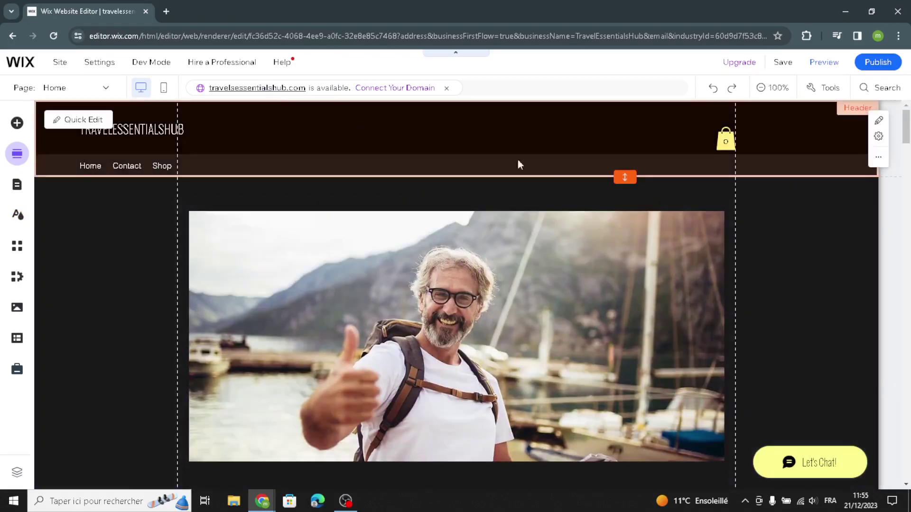
click(76, 121)
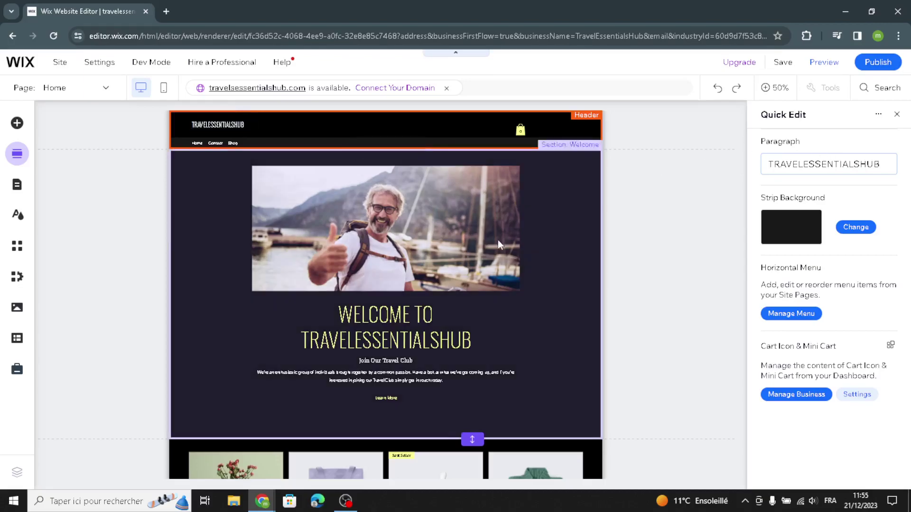
click(561, 250)
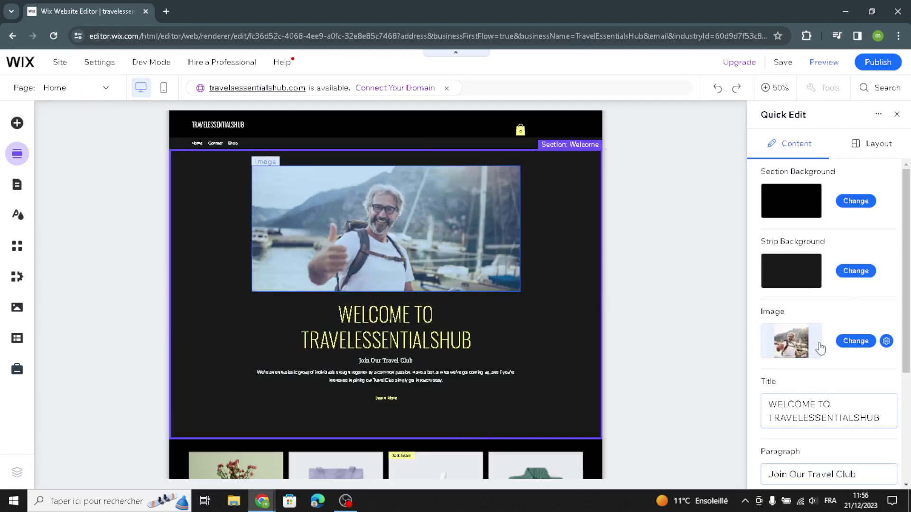
scroll(820, 423, down, 1)
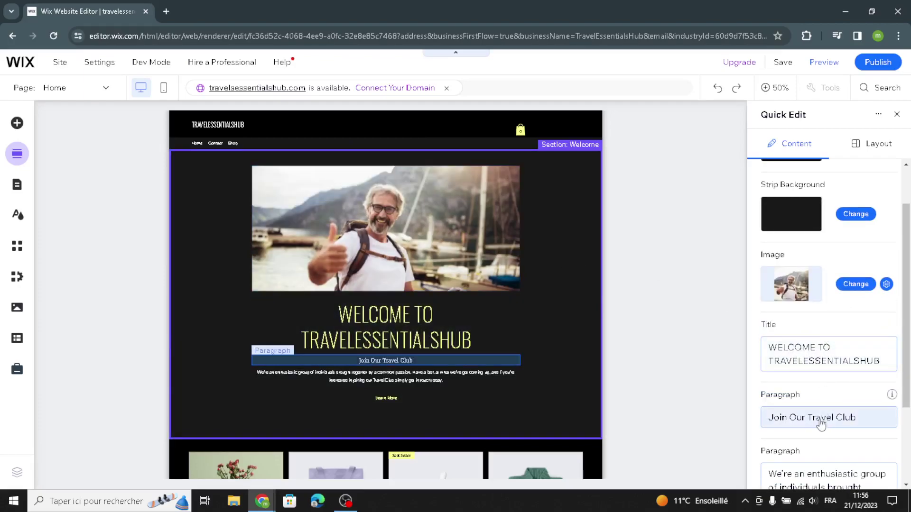
scroll(797, 434, down, 2)
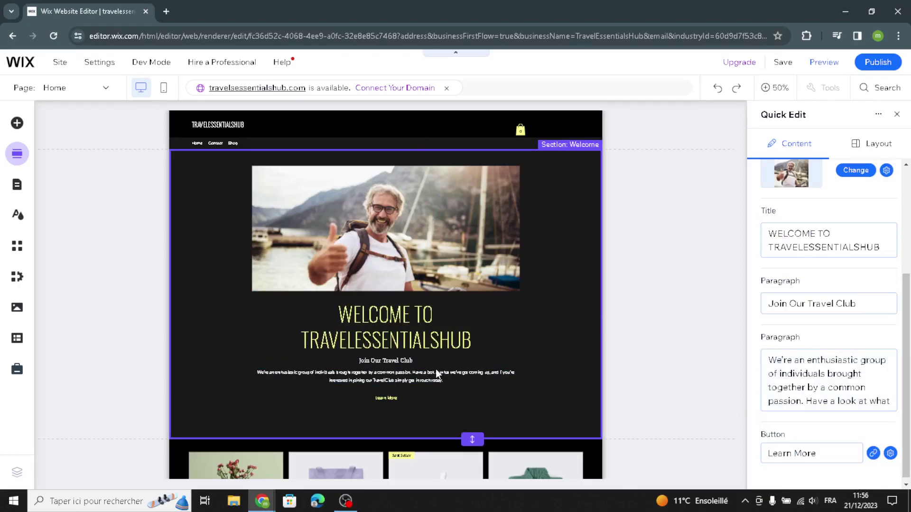
click(897, 115)
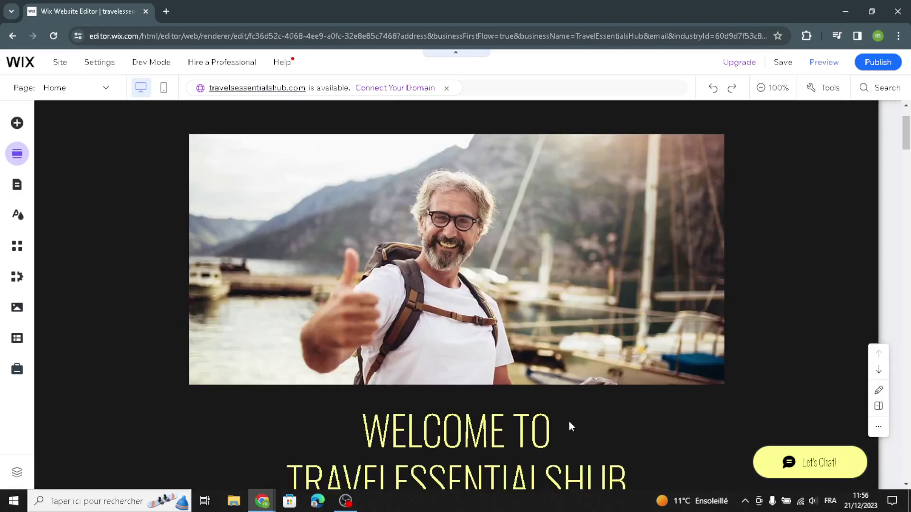
scroll(569, 422, down, 3)
Step: Replace the welcome paragraph with AI text generated from the Welcome section prompt
click(463, 389)
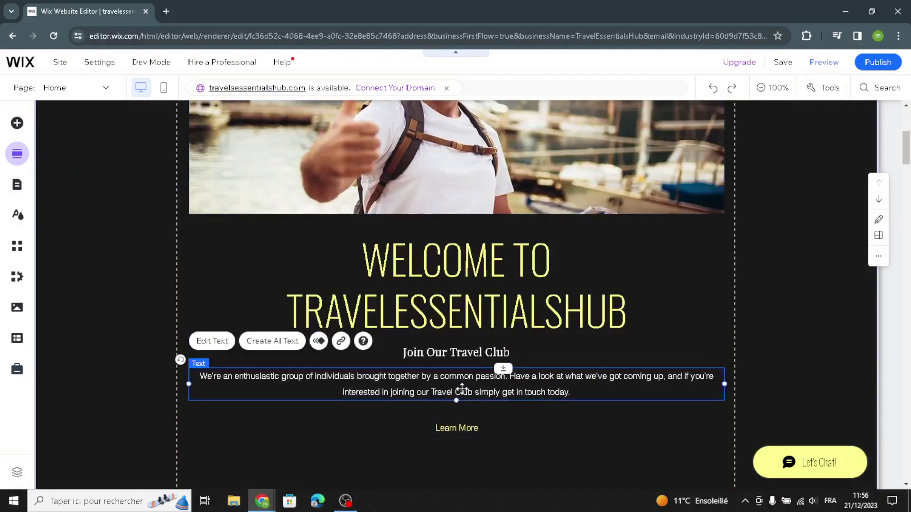
click(272, 341)
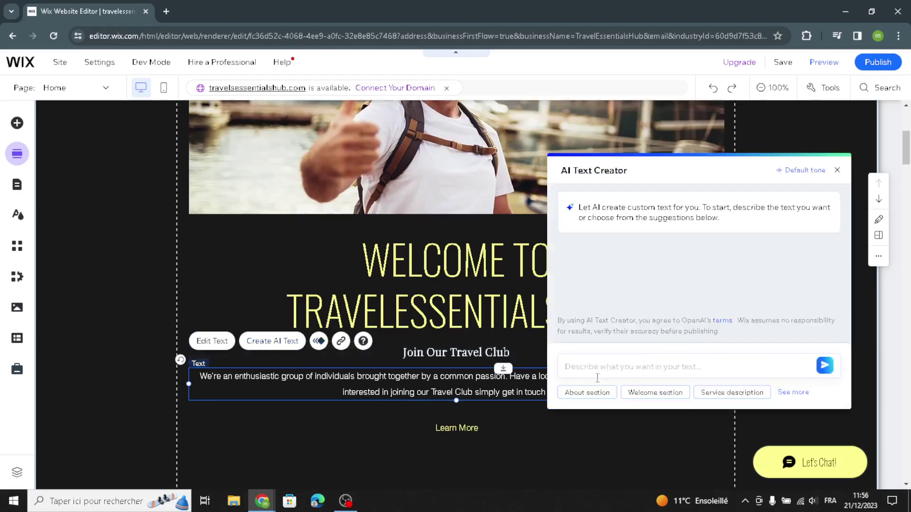
click(655, 393)
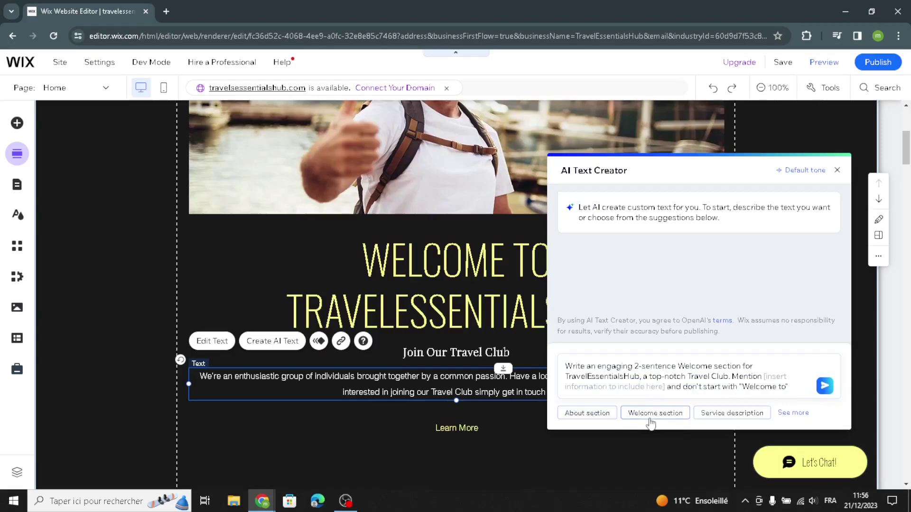
click(824, 394)
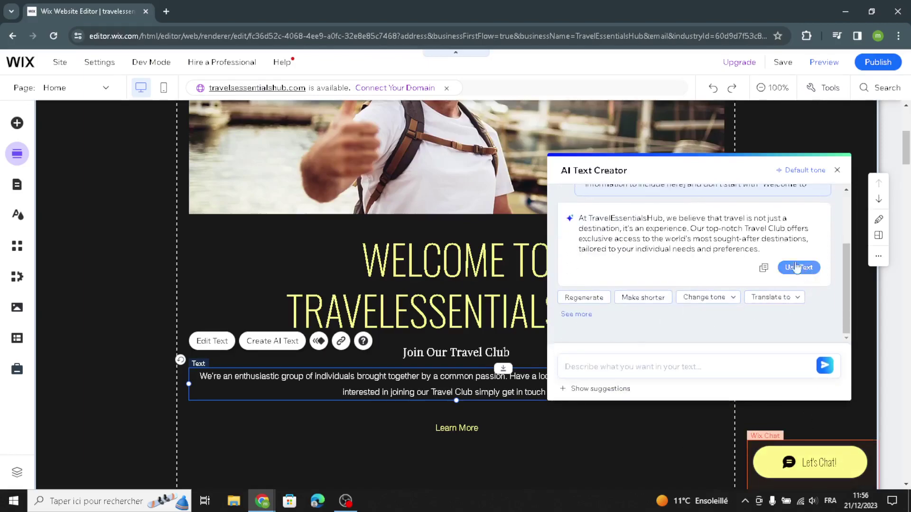
click(788, 269)
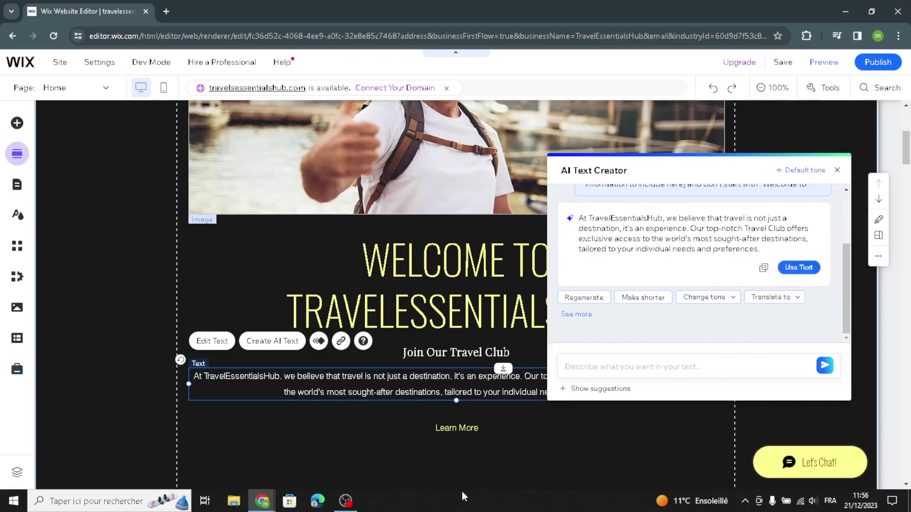
click(134, 382)
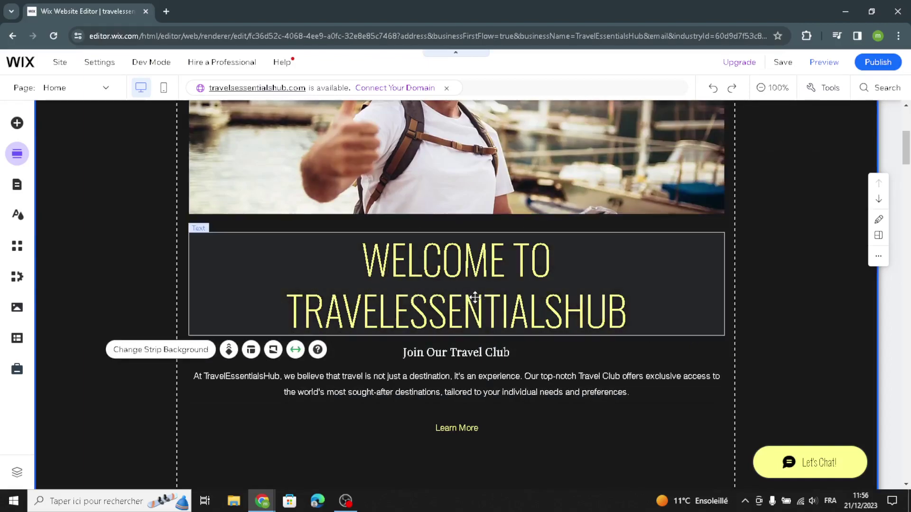
scroll(707, 412, down, 1)
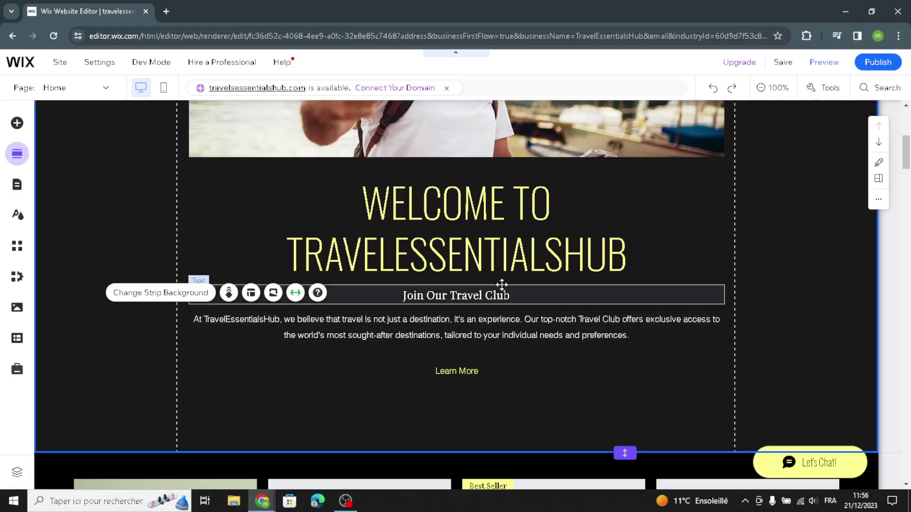
scroll(526, 394, down, 3)
Step: Open the store's product management and create a new physical product
scroll(513, 342, down, 2)
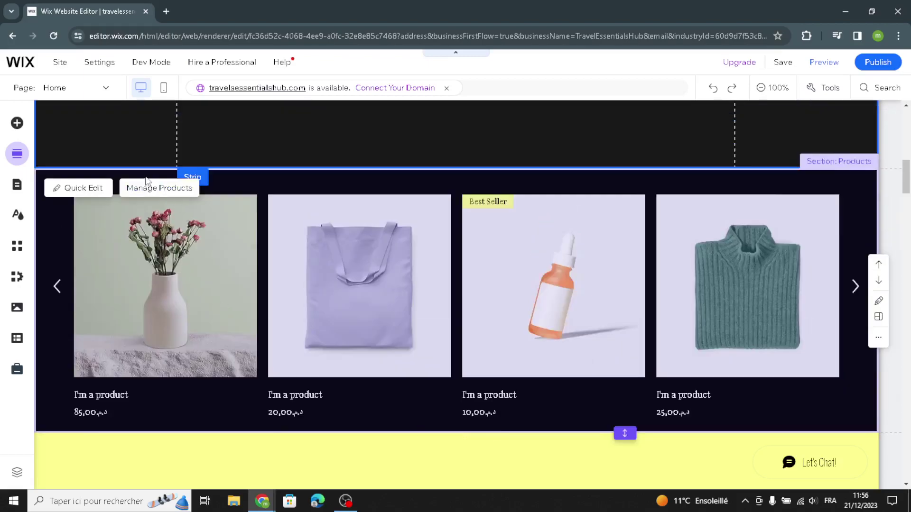
click(149, 190)
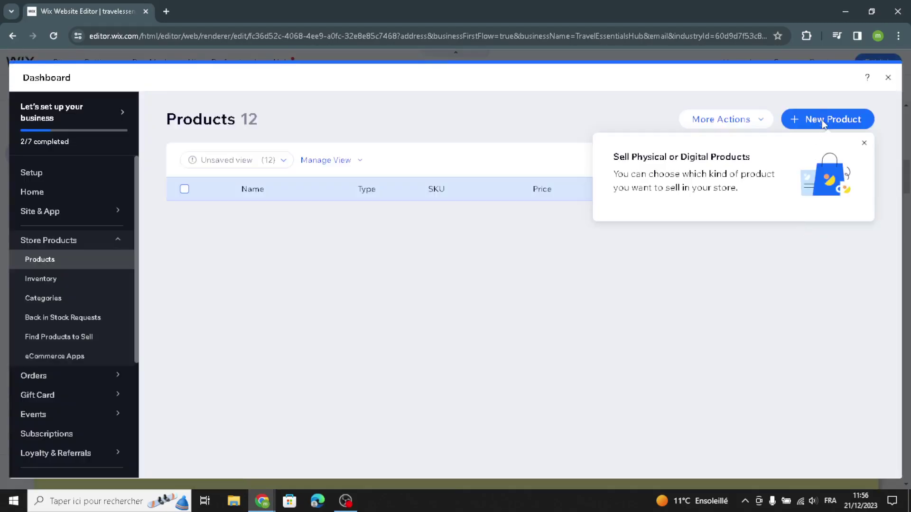
click(824, 122)
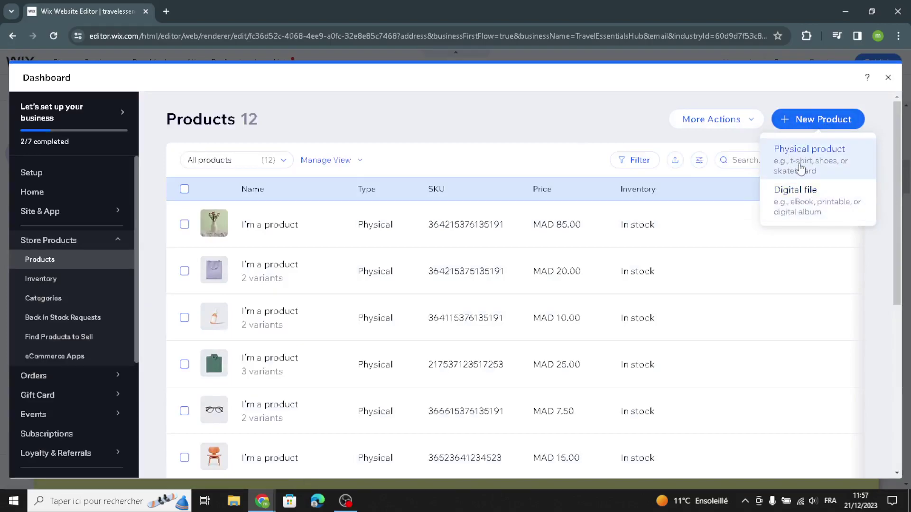
click(801, 166)
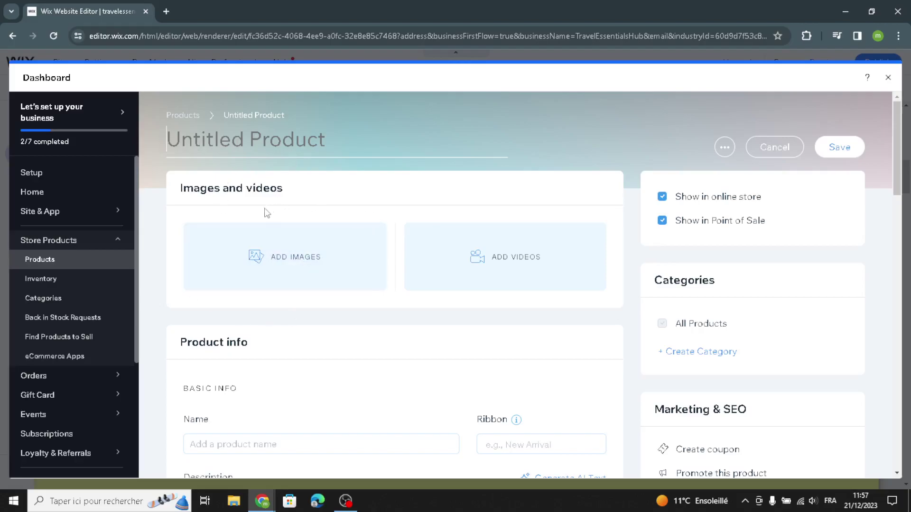
Step: Switch on On sale under Pricing, then scroll through Inventory, Pre-order and Subscriptions
scroll(457, 355, down, 2)
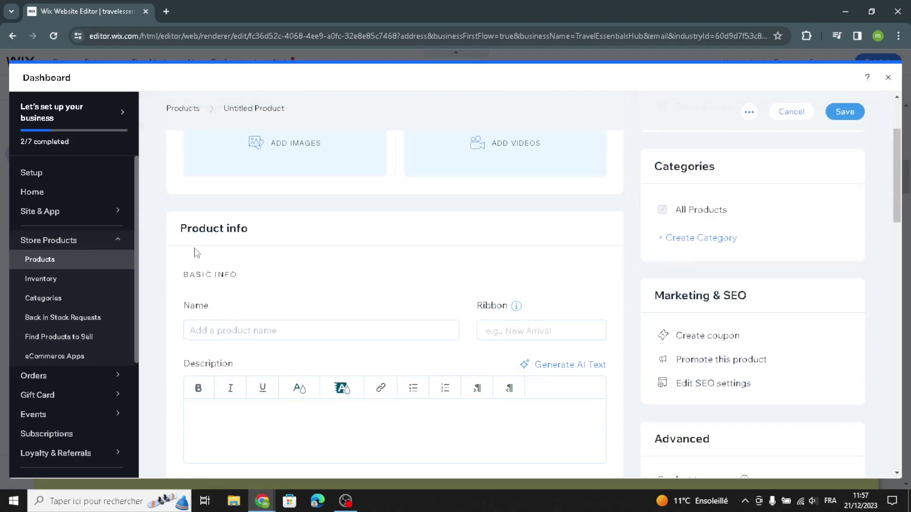
scroll(311, 353, down, 3)
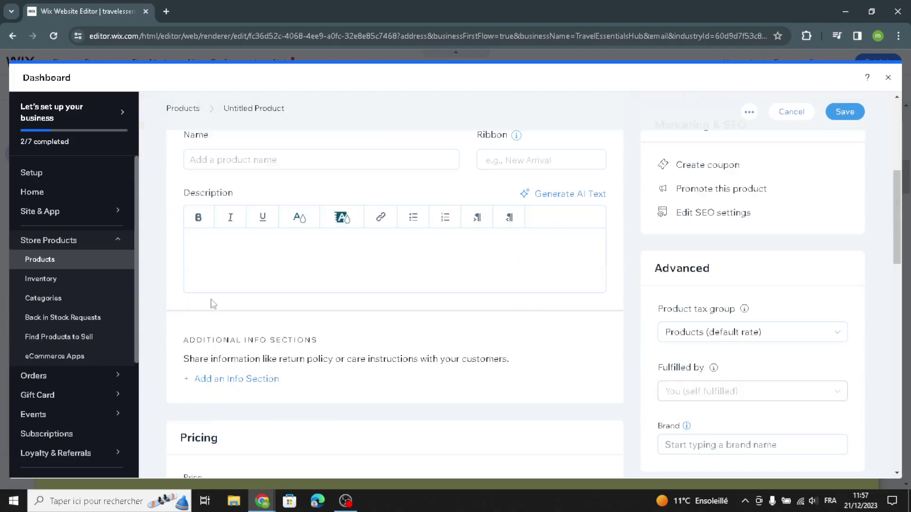
scroll(271, 376, down, 4)
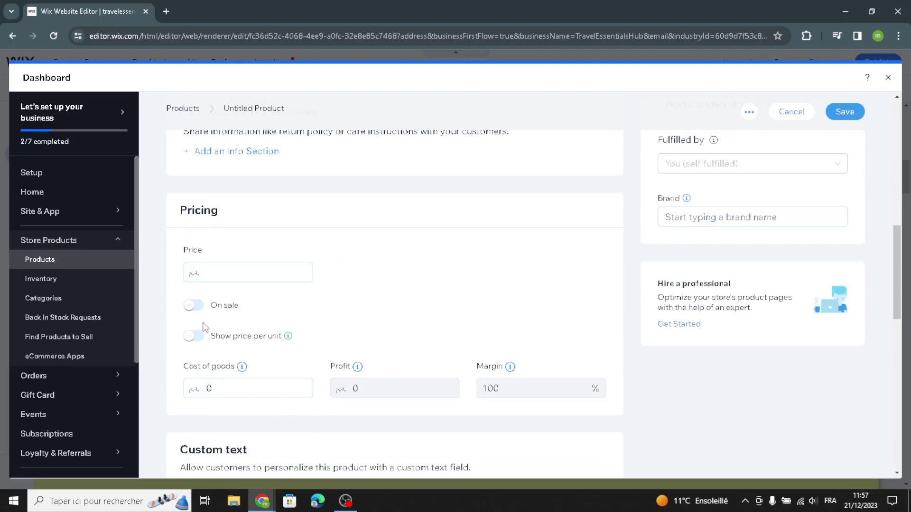
click(188, 306)
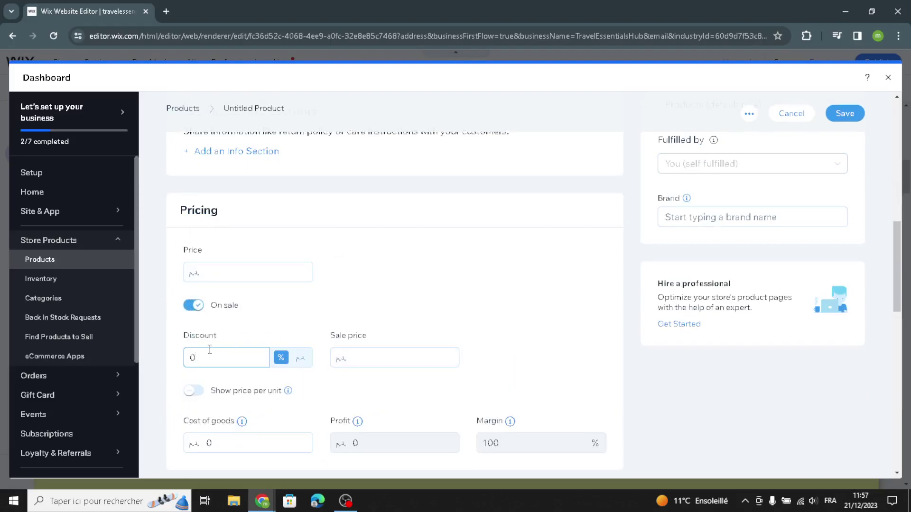
scroll(219, 352, down, 8)
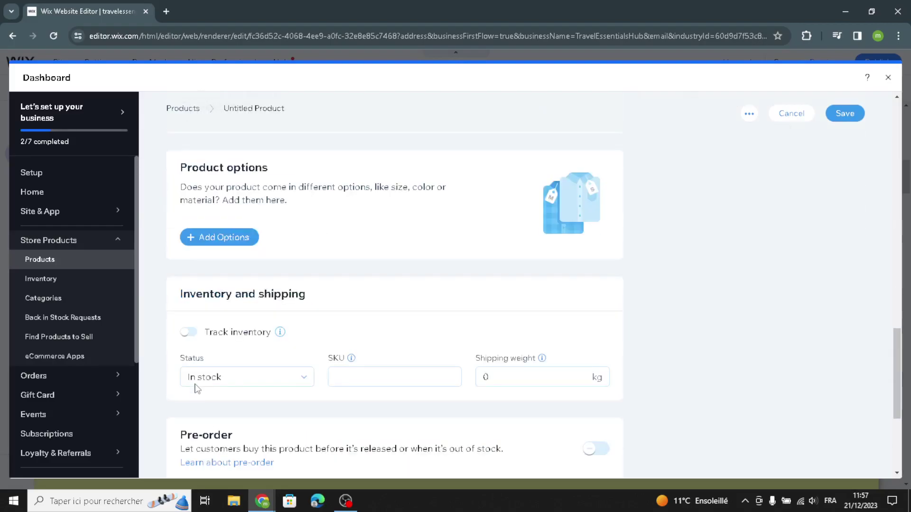
scroll(320, 405, down, 5)
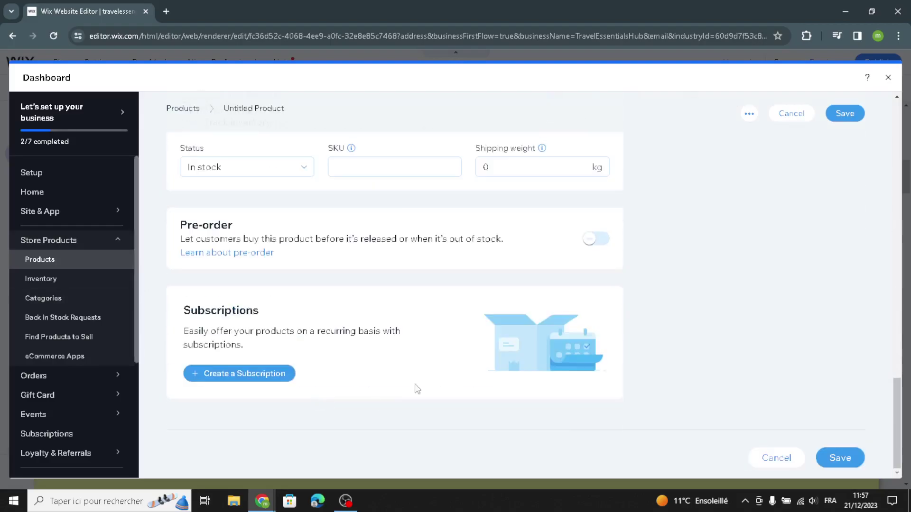
Step: Close the dashboard and scroll down to the About Us section in the editor
click(888, 78)
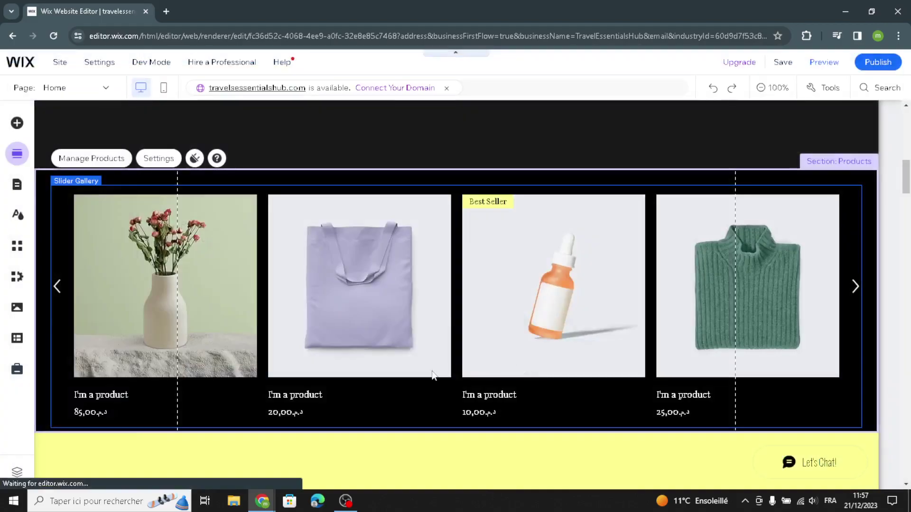
scroll(538, 356, down, 5)
scroll(543, 374, down, 3)
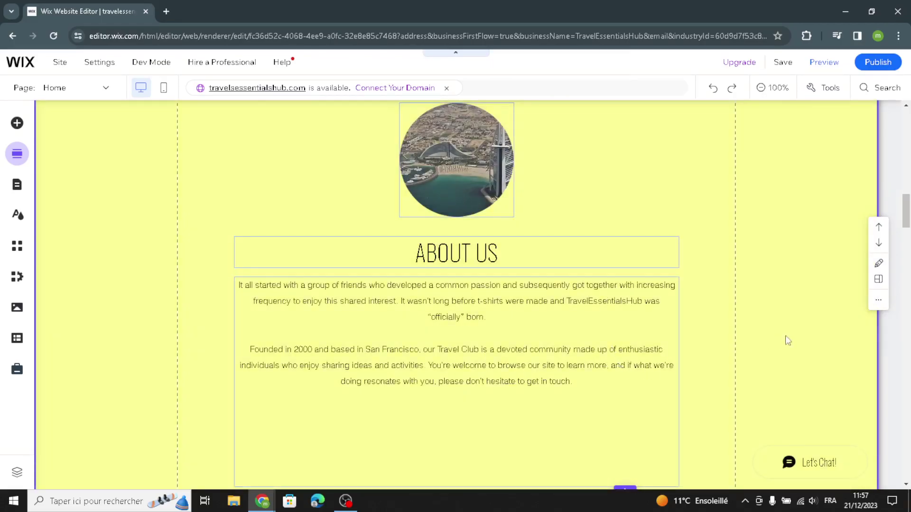
scroll(426, 346, down, 1)
Step: Fill the About Us paragraph with AI text generated from the About section prompt
click(420, 290)
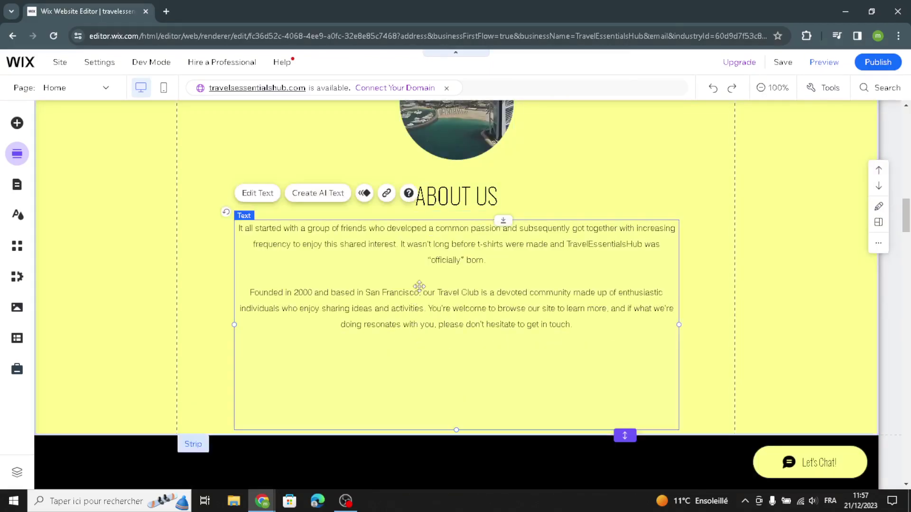
click(333, 198)
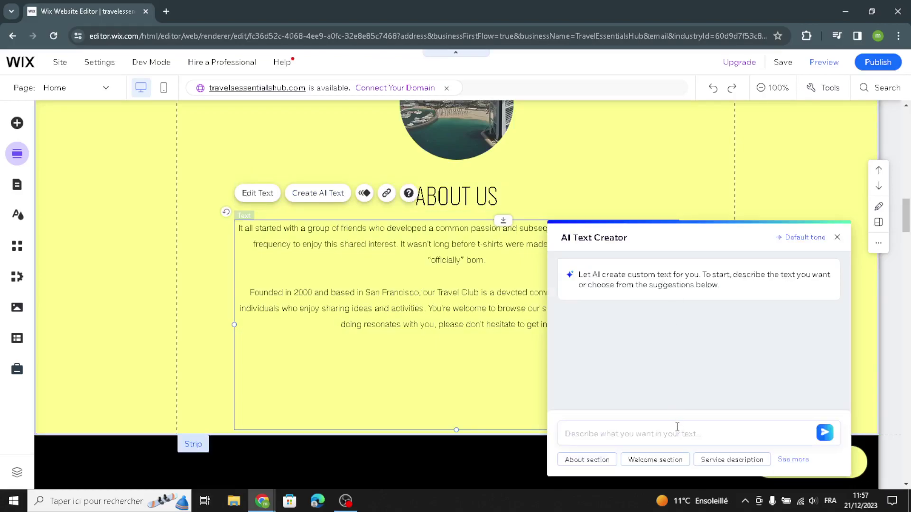
click(591, 460)
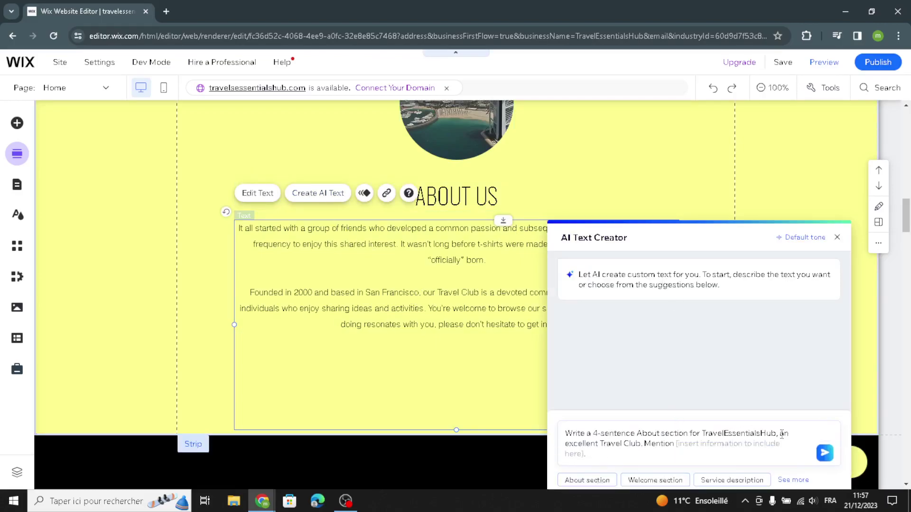
click(826, 454)
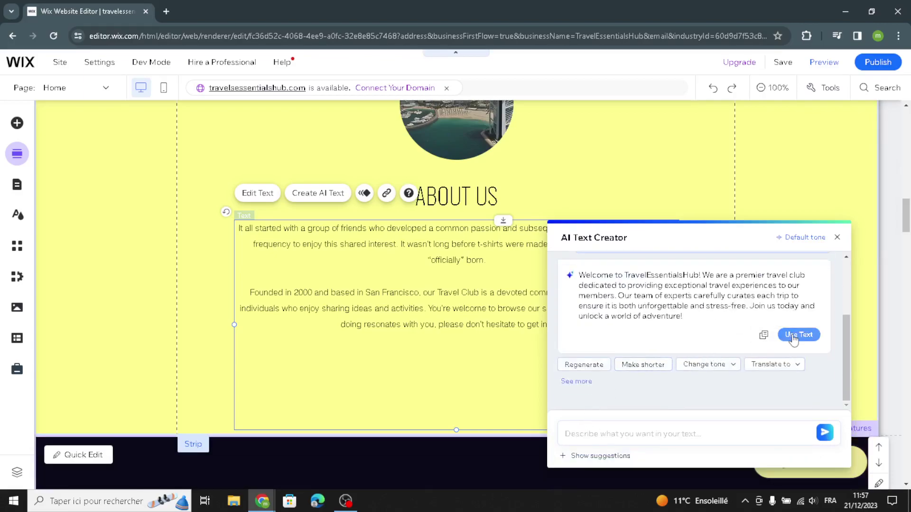
click(794, 337)
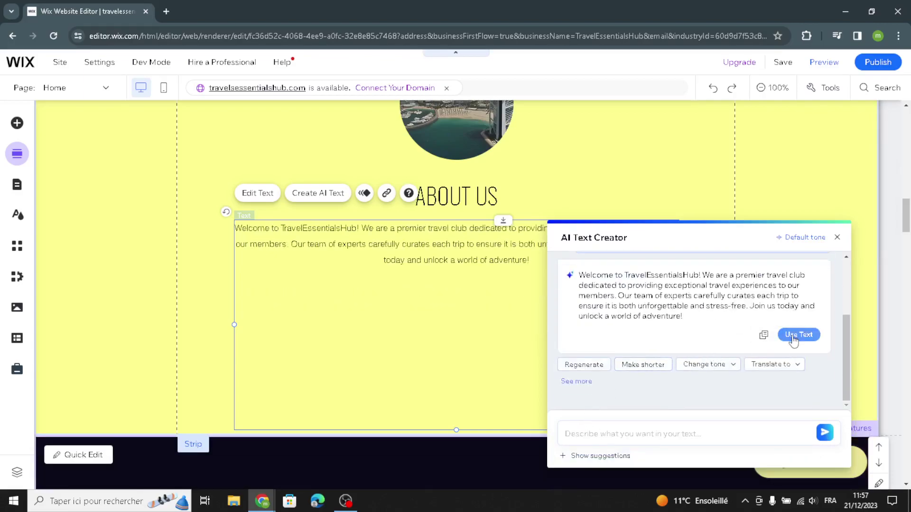
click(829, 212)
scroll(745, 302, up, 1)
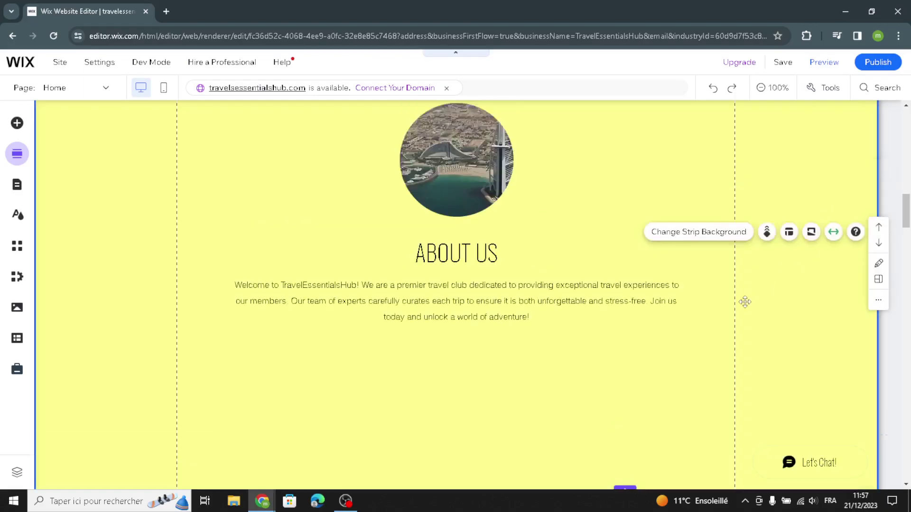
scroll(745, 302, up, 1)
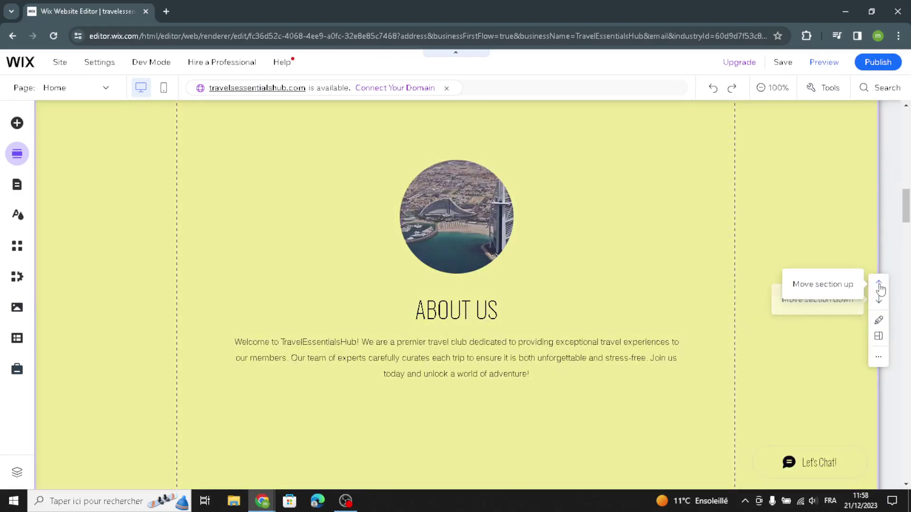
click(879, 303)
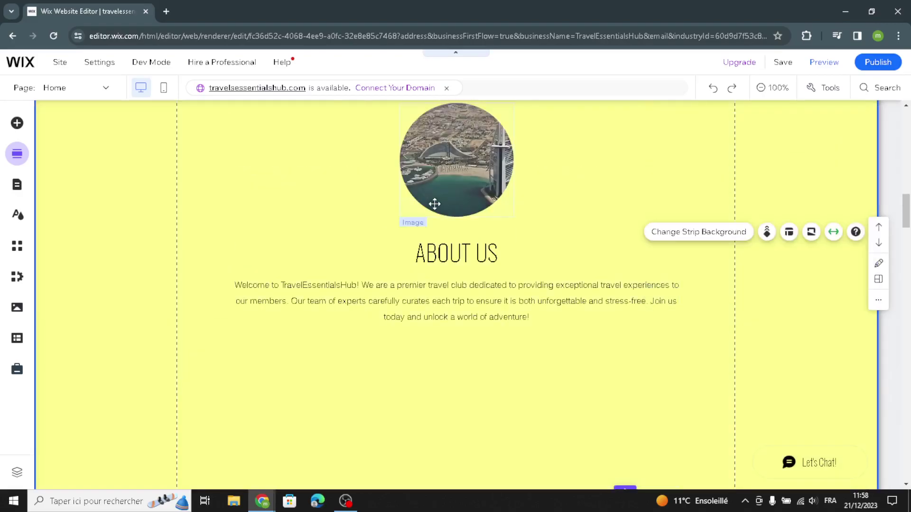
click(432, 203)
scroll(448, 266, up, 2)
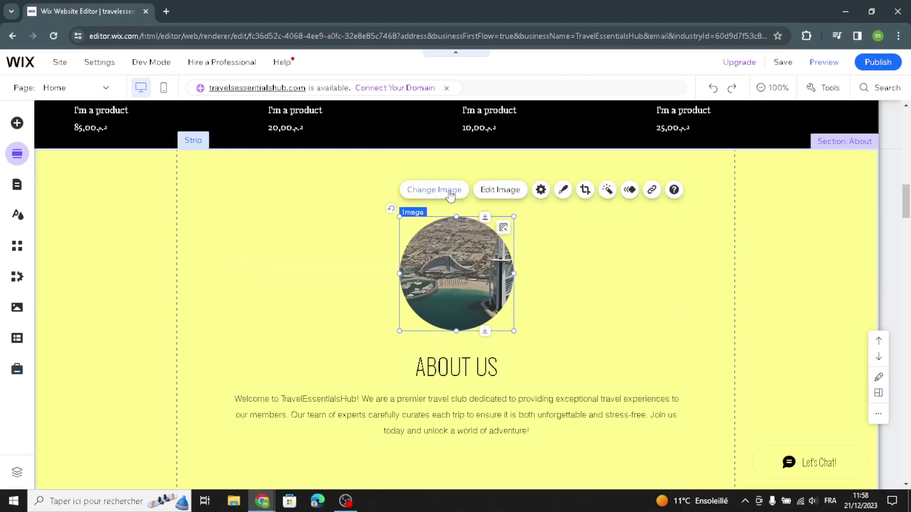
click(504, 193)
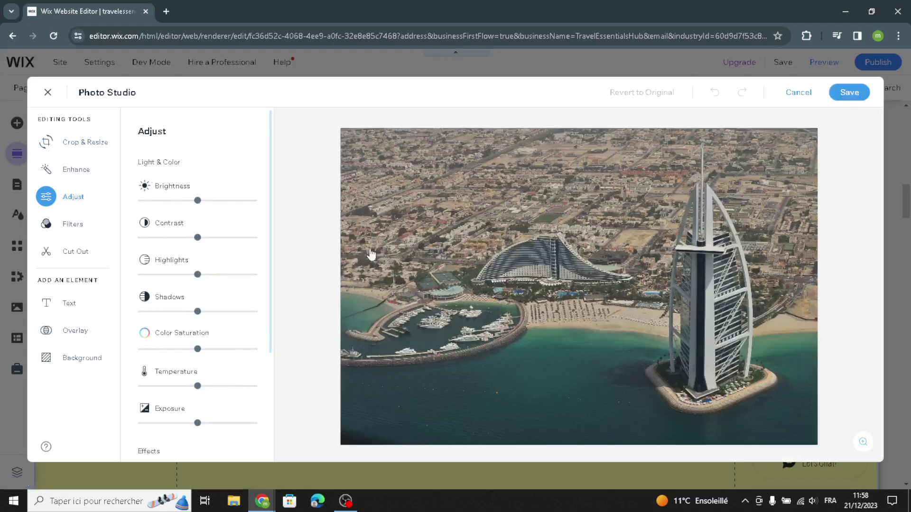
scroll(198, 374, down, 2)
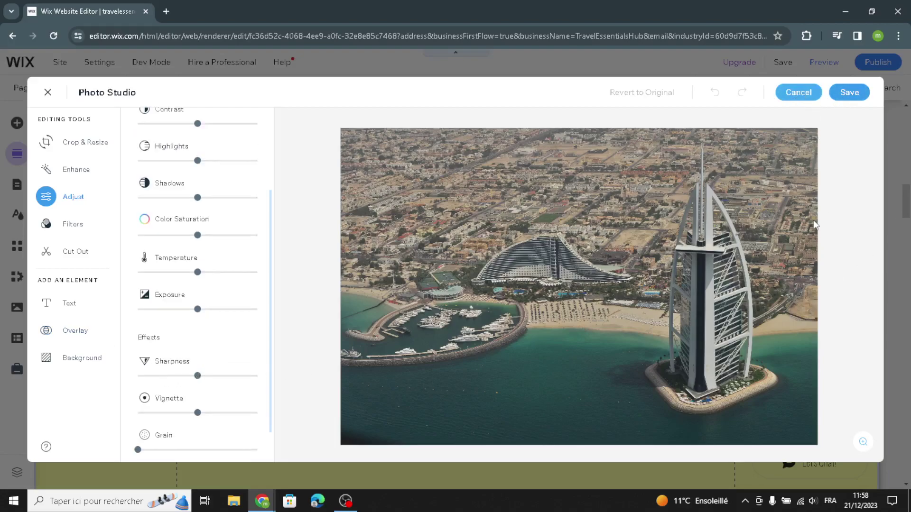
scroll(691, 306, down, 5)
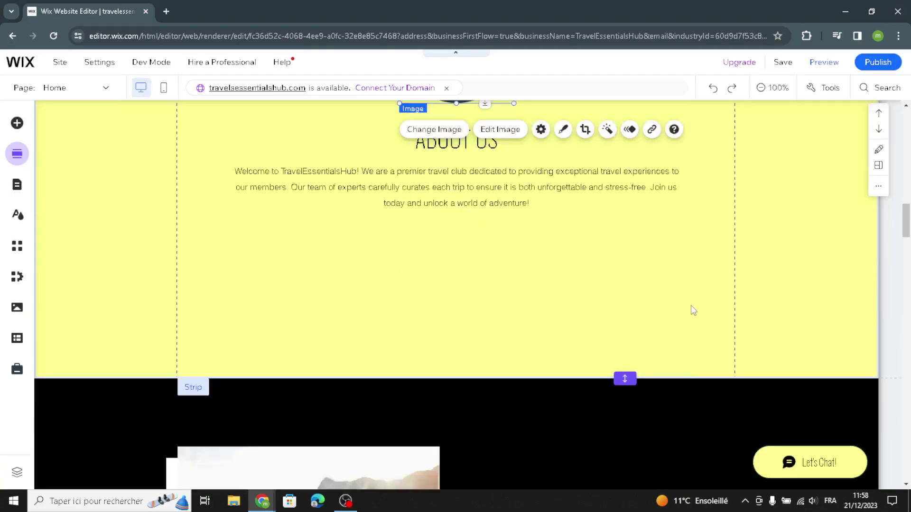
Step: Open quick editing for the Award-Winning section with its 'AWARD-WINNING' title and 'Only the Best' text
scroll(691, 305, down, 6)
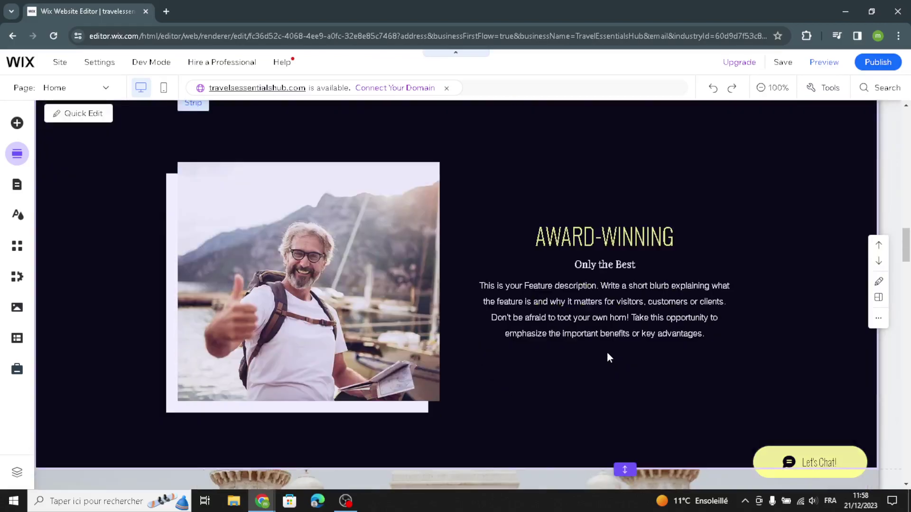
scroll(608, 354, up, 1)
scroll(609, 354, down, 2)
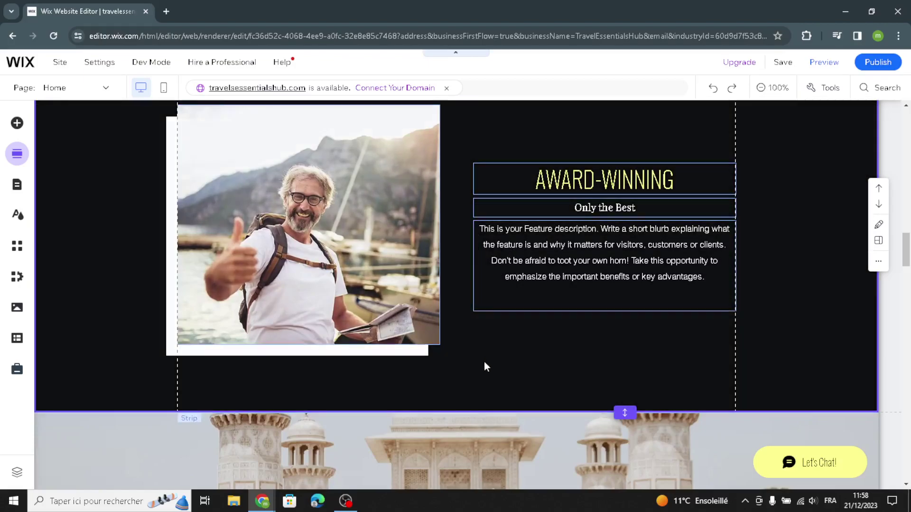
scroll(487, 364, down, 2)
scroll(487, 363, up, 2)
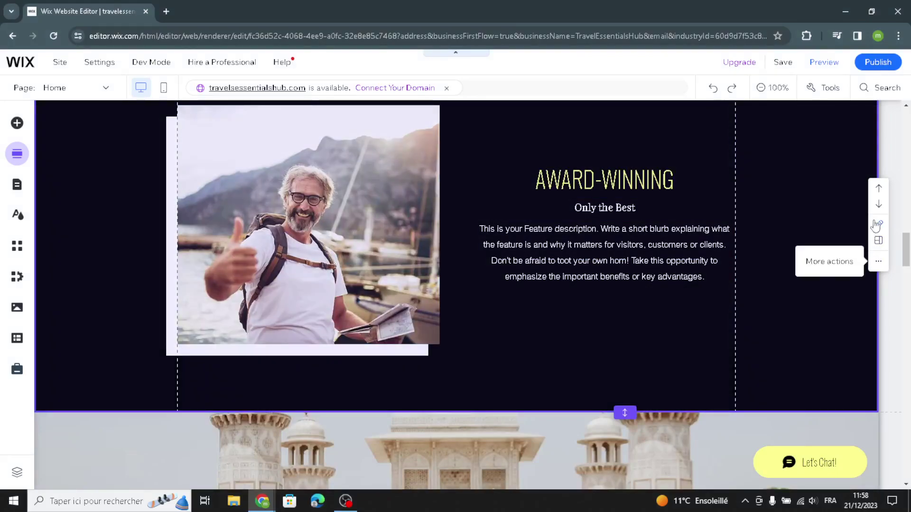
click(879, 227)
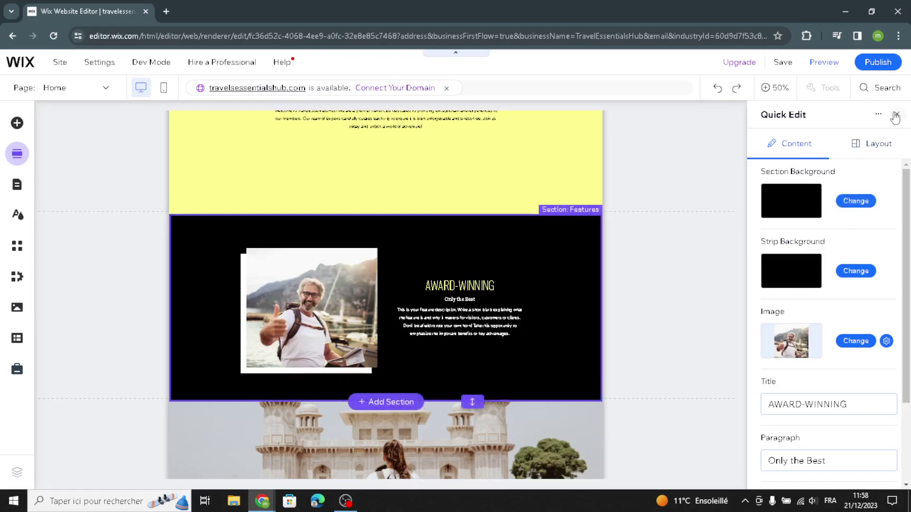
key(Escape)
scroll(730, 338, down, 5)
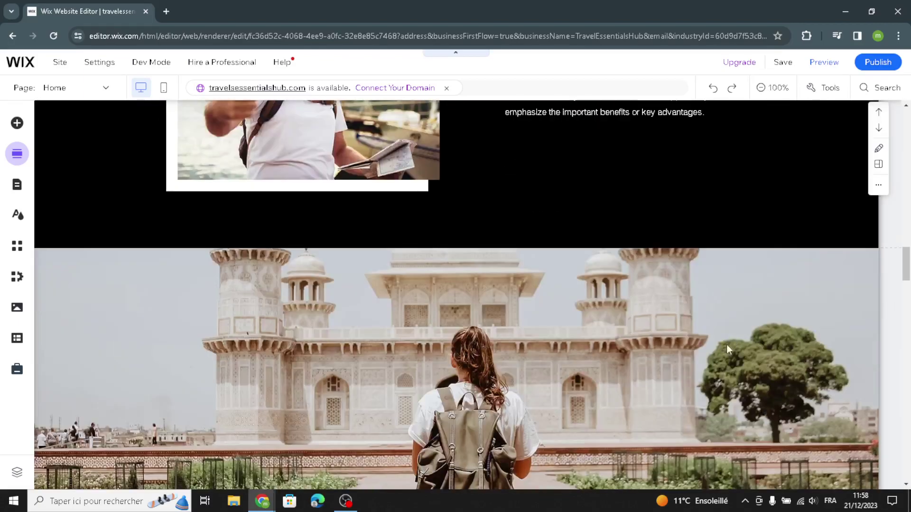
scroll(639, 351, down, 10)
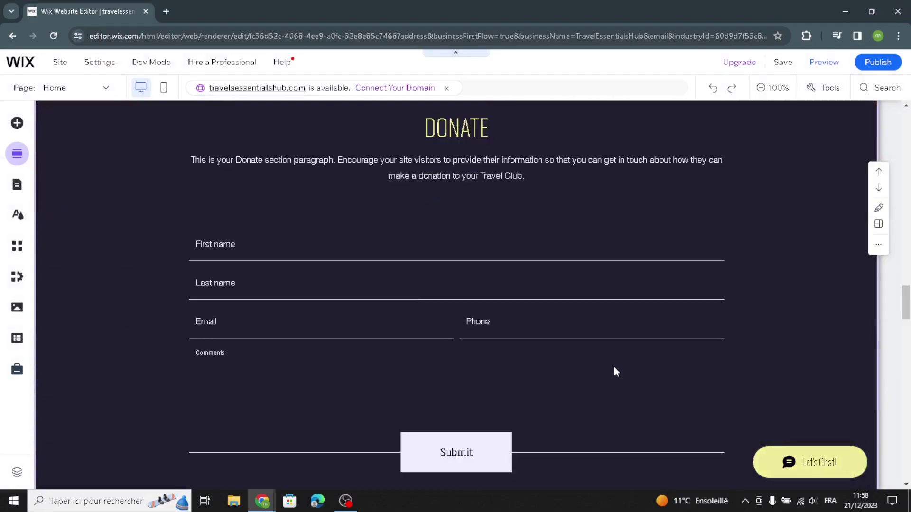
scroll(614, 372, up, 5)
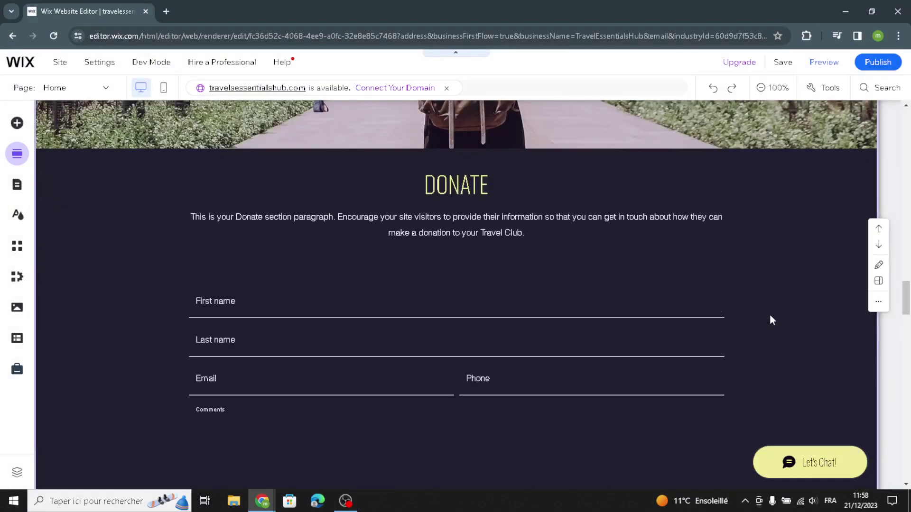
scroll(759, 340, up, 5)
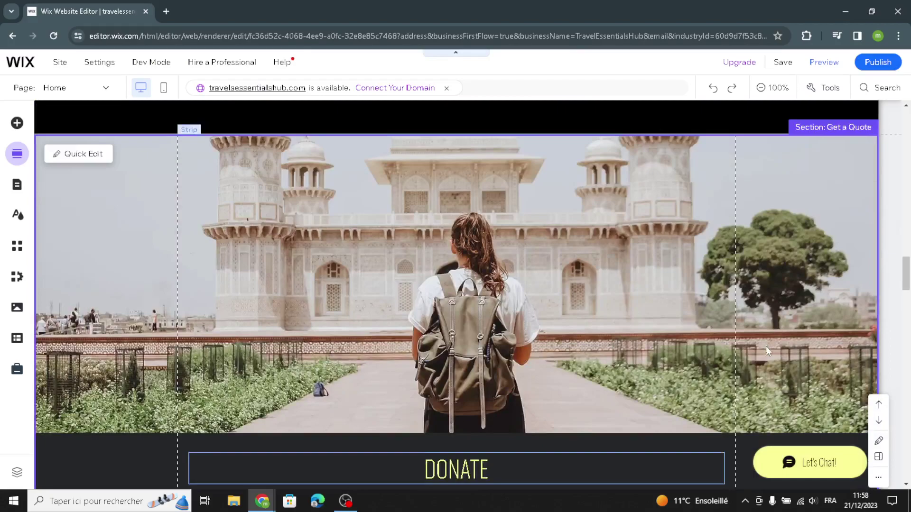
scroll(192, 261, down, 11)
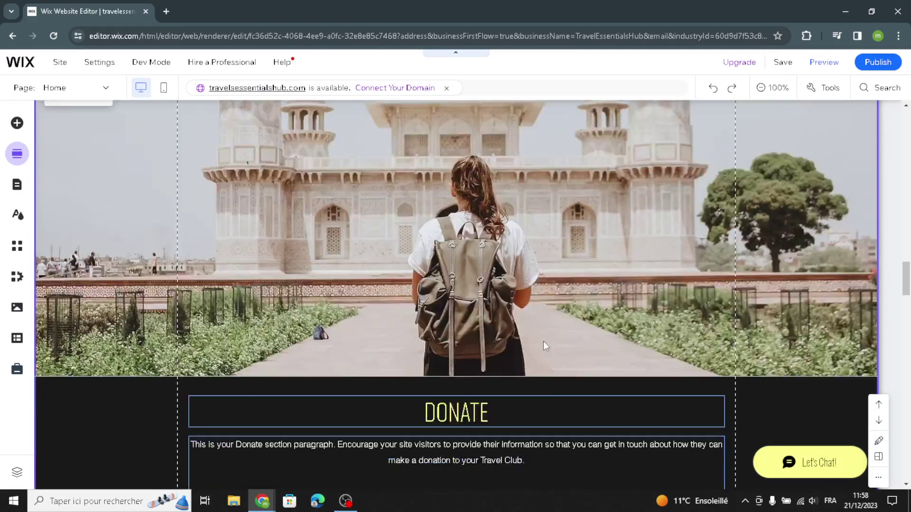
scroll(791, 334, up, 9)
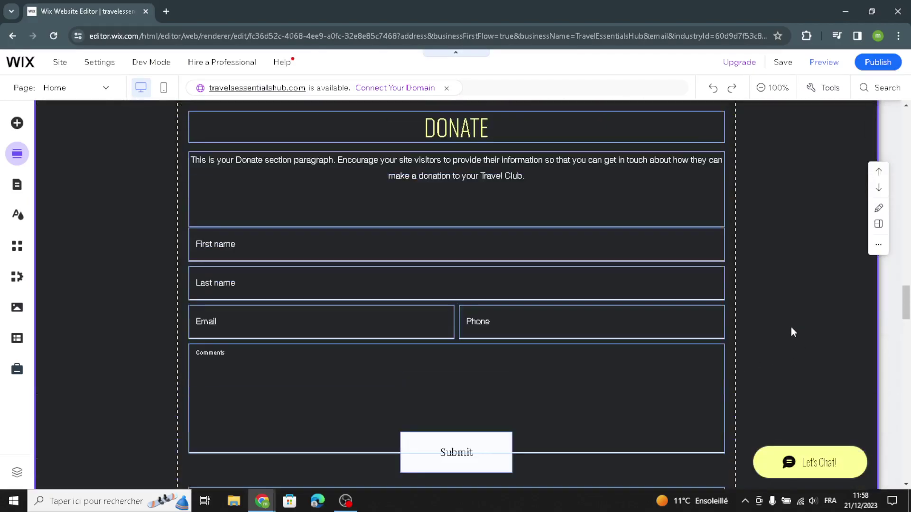
scroll(791, 337, down, 4)
scroll(790, 337, up, 4)
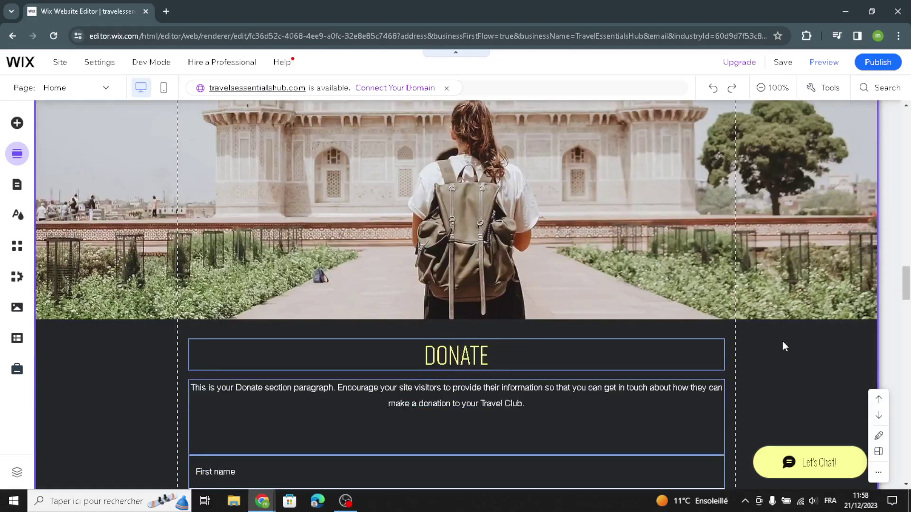
scroll(465, 384, down, 4)
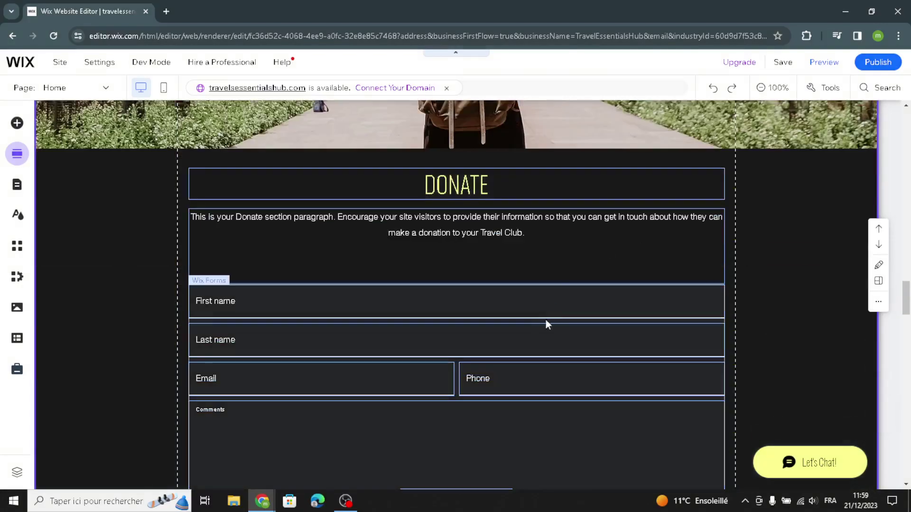
scroll(608, 341, down, 4)
scroll(608, 340, up, 1)
scroll(607, 344, down, 3)
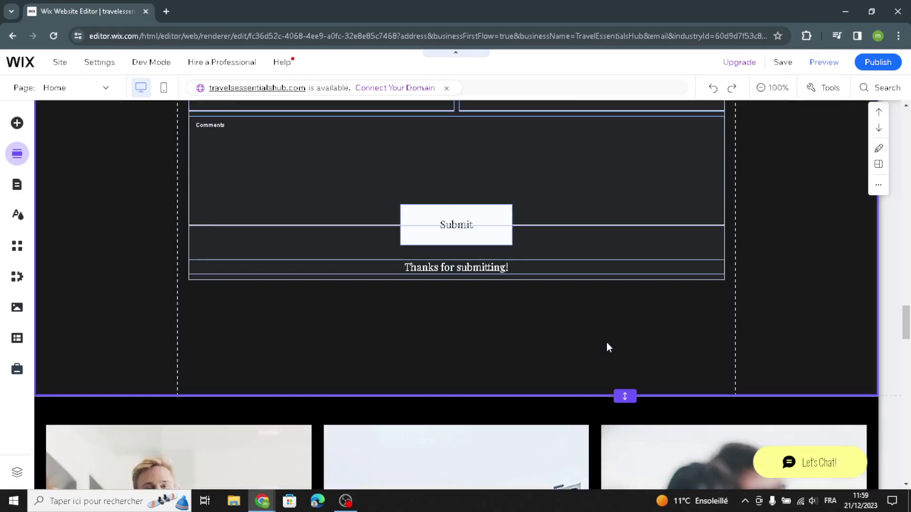
scroll(622, 286, up, 7)
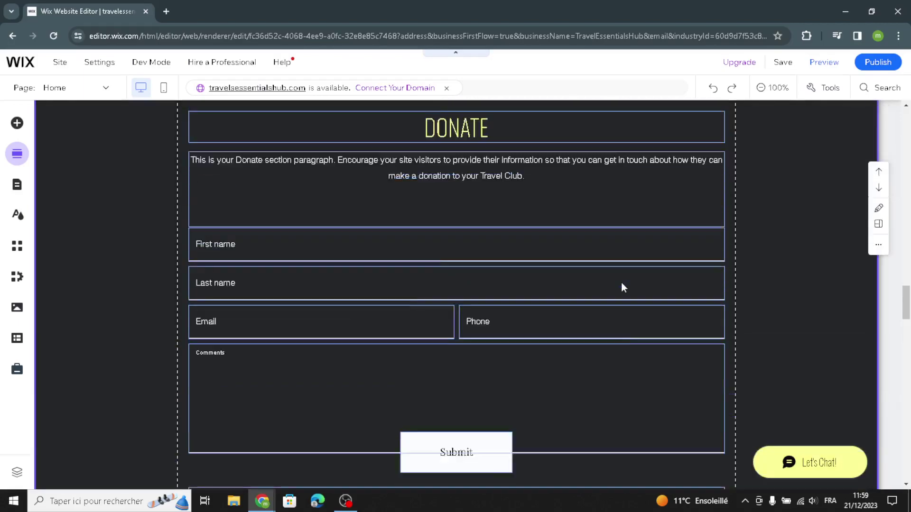
scroll(624, 284, down, 8)
scroll(625, 291, down, 14)
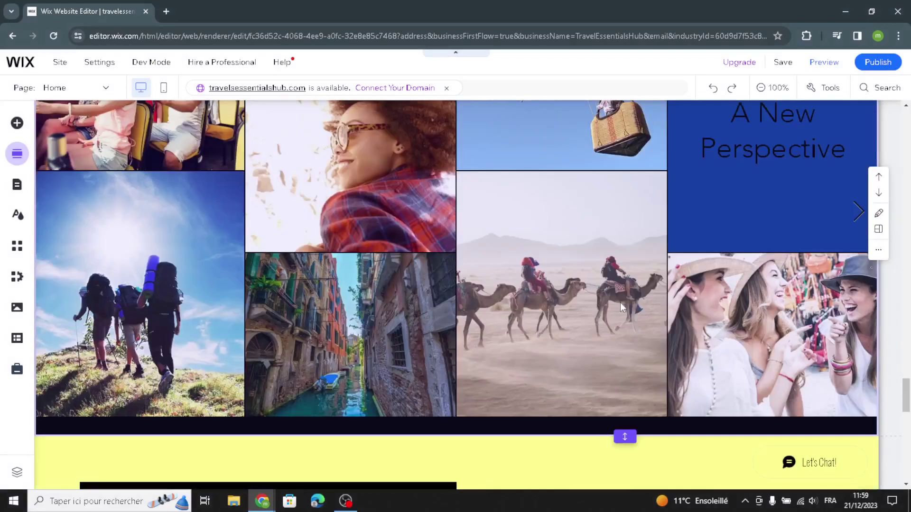
Step: Select the Wix Pro Gallery of travel photos beside the 'A New Perspective' panel
scroll(620, 302, up, 4)
scroll(579, 312, down, 1)
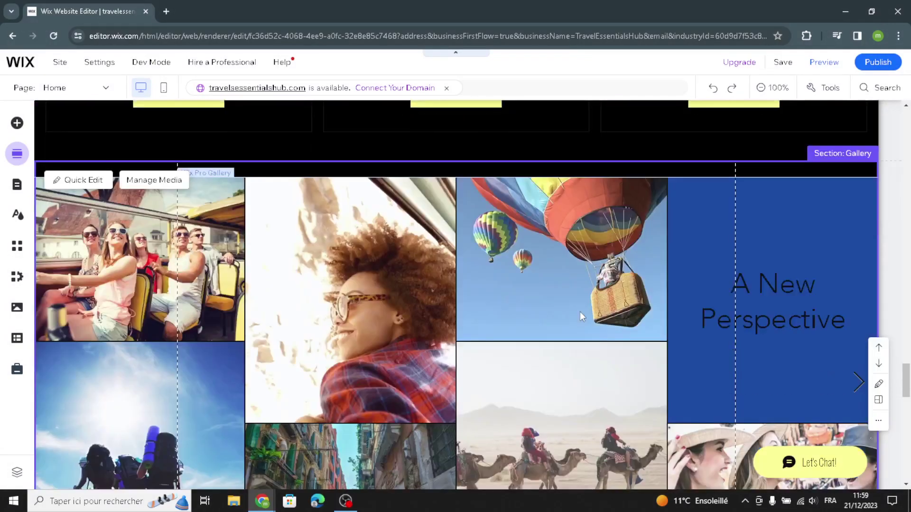
scroll(580, 312, down, 4)
scroll(686, 278, up, 1)
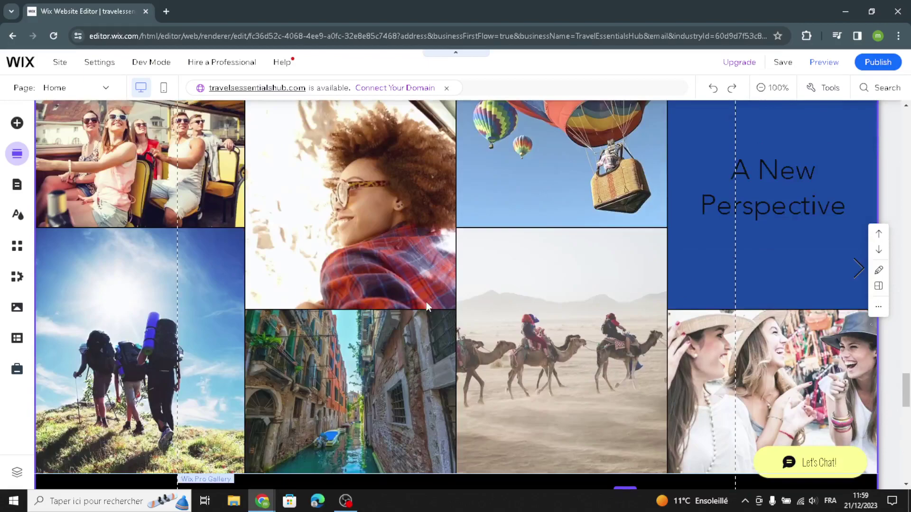
scroll(658, 315, down, 1)
scroll(767, 303, up, 2)
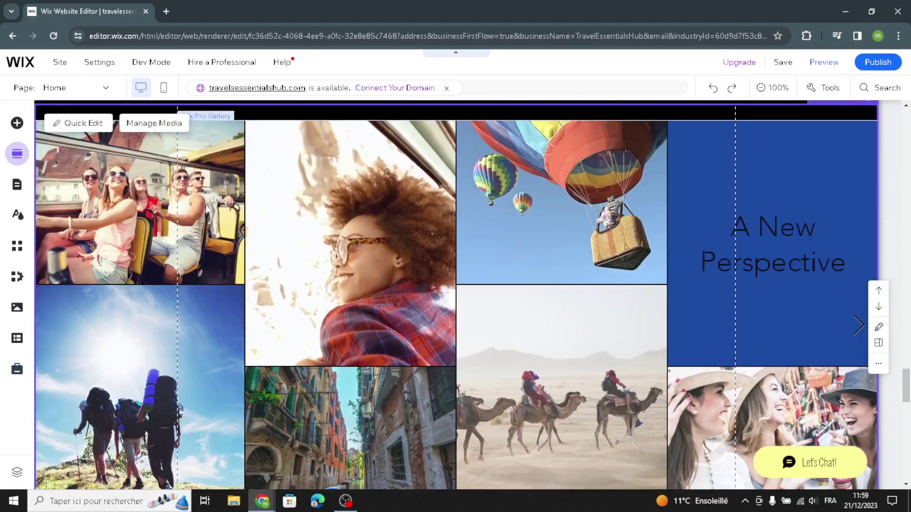
click(150, 125)
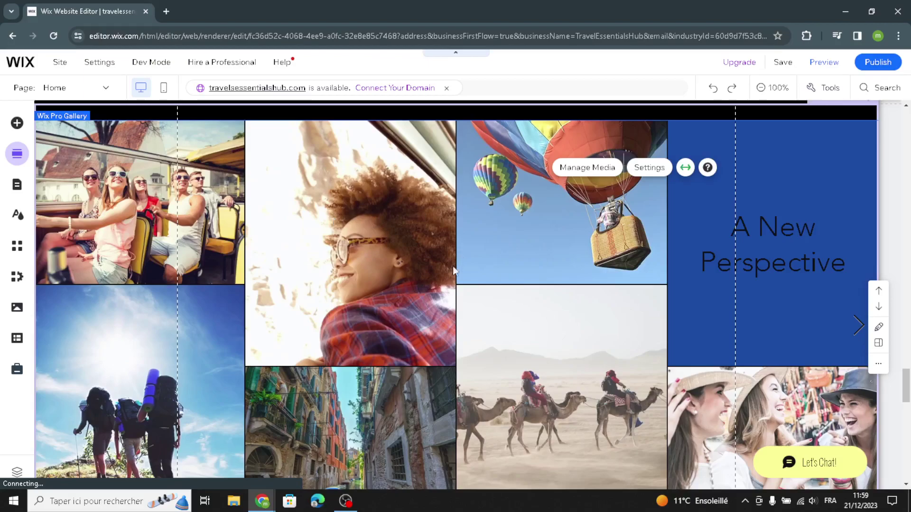
Step: Review the twelve photos and videos in the gallery organizer, then close it
double_click(426, 297)
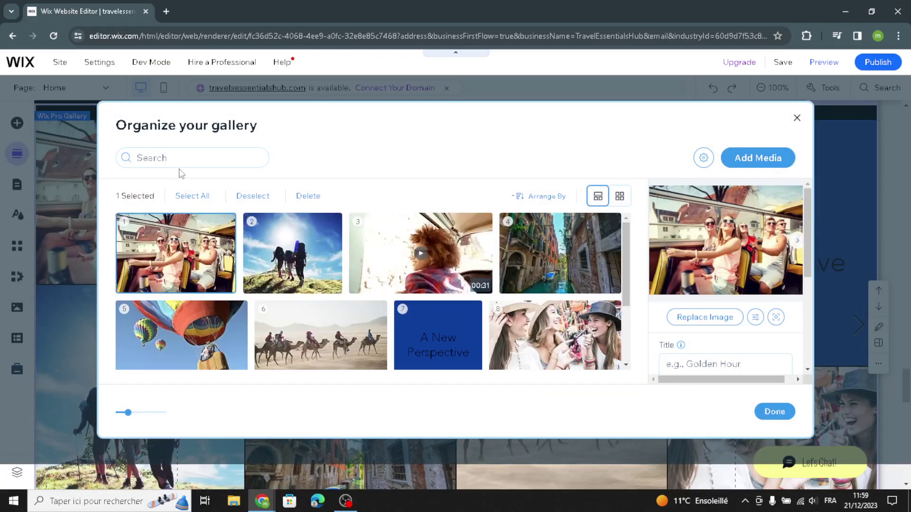
scroll(437, 337, down, 2)
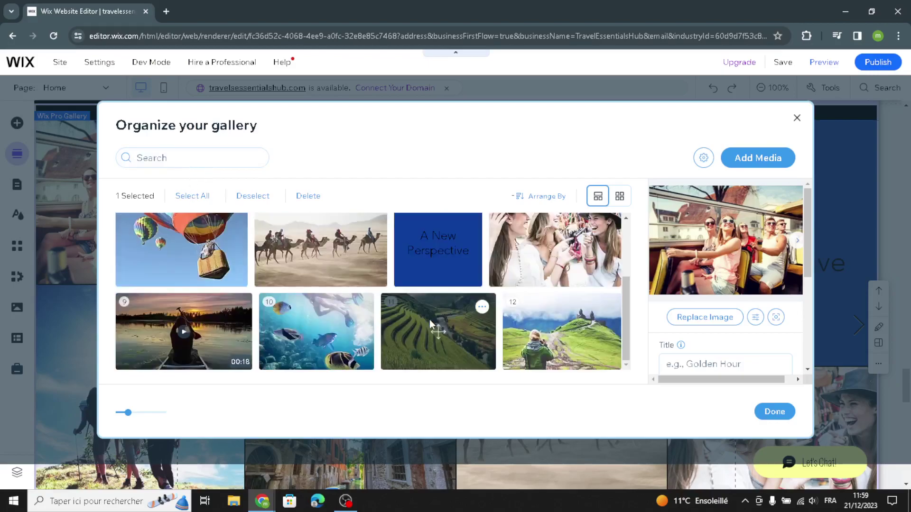
scroll(368, 303, up, 2)
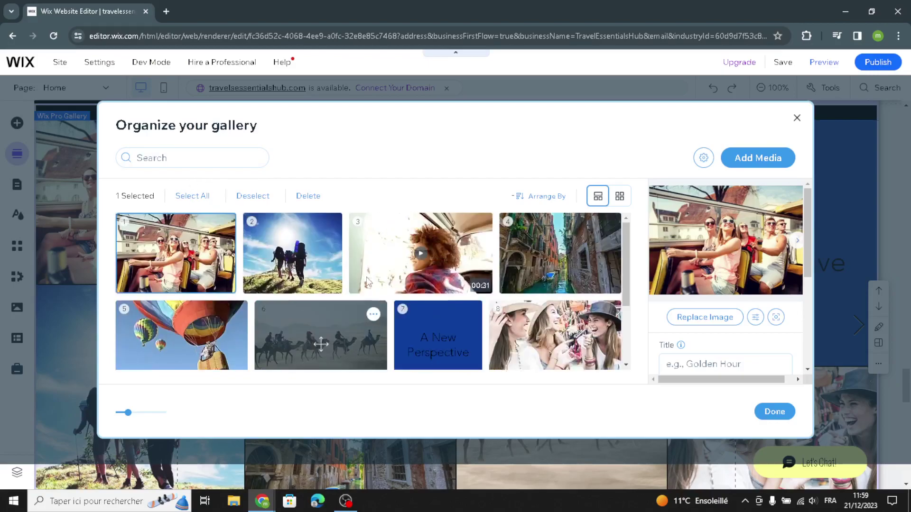
scroll(366, 291, down, 2)
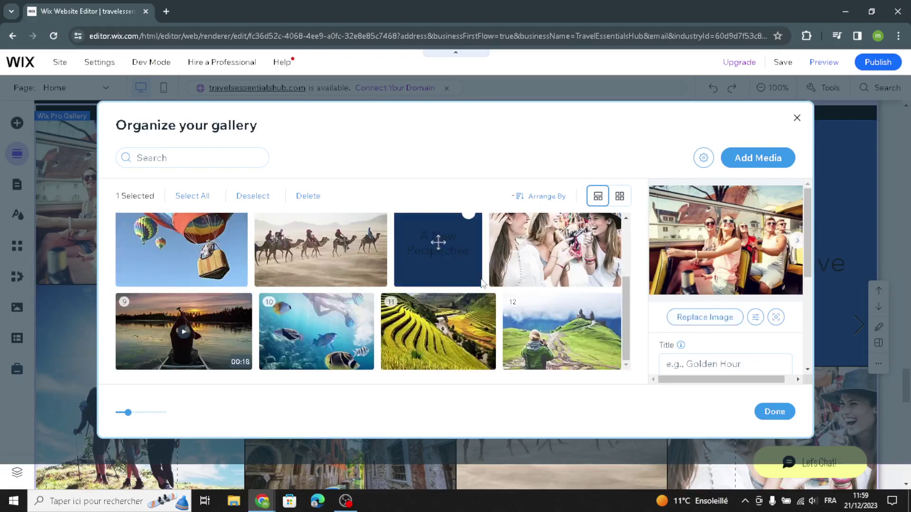
scroll(387, 285, up, 2)
scroll(388, 286, down, 2)
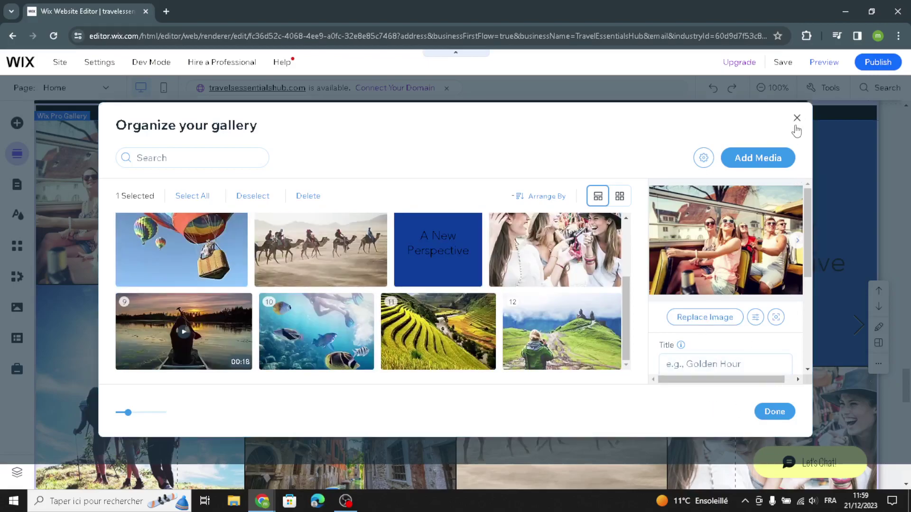
click(797, 118)
Step: Look over the Contact Us section and select its Google Map
scroll(520, 335, down, 10)
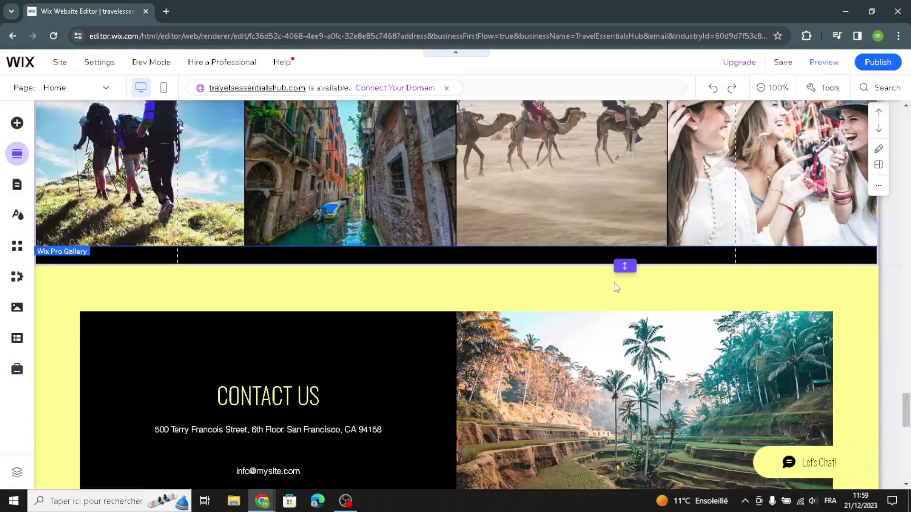
scroll(426, 323, down, 5)
scroll(470, 245, up, 6)
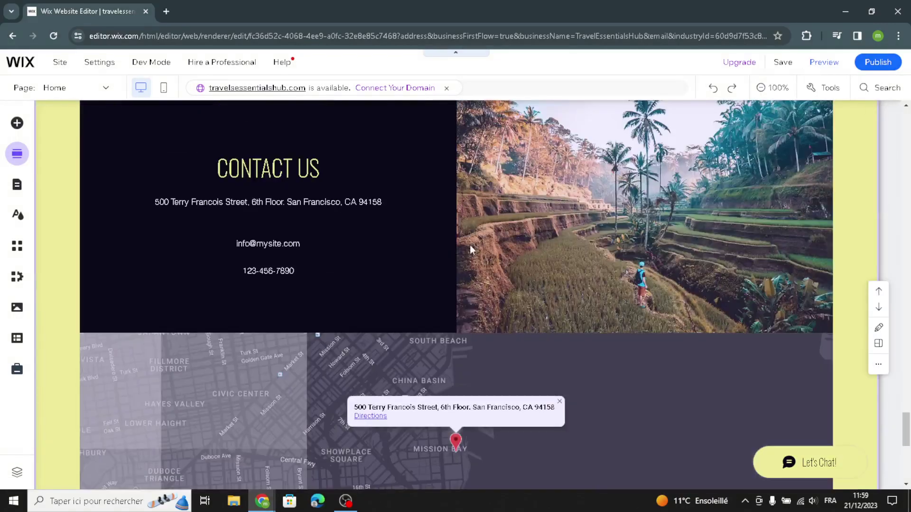
scroll(483, 248, up, 3)
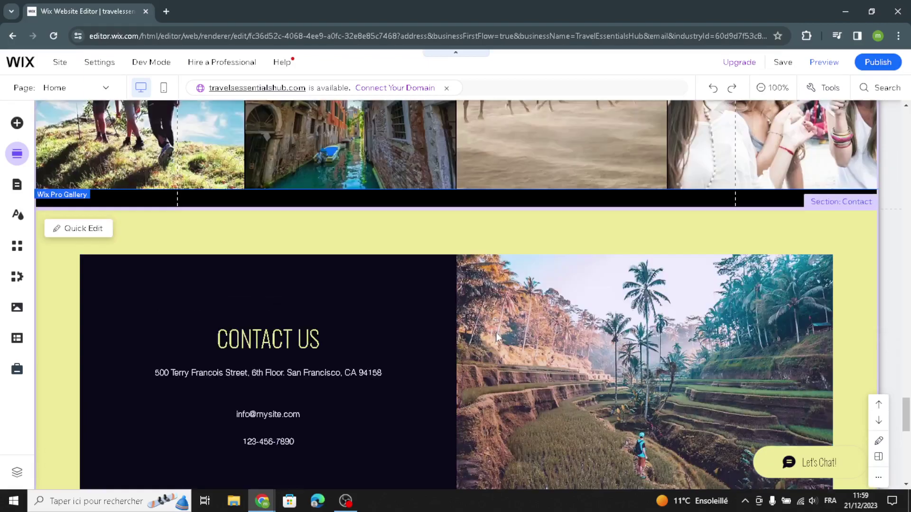
scroll(490, 347, down, 3)
scroll(491, 352, down, 3)
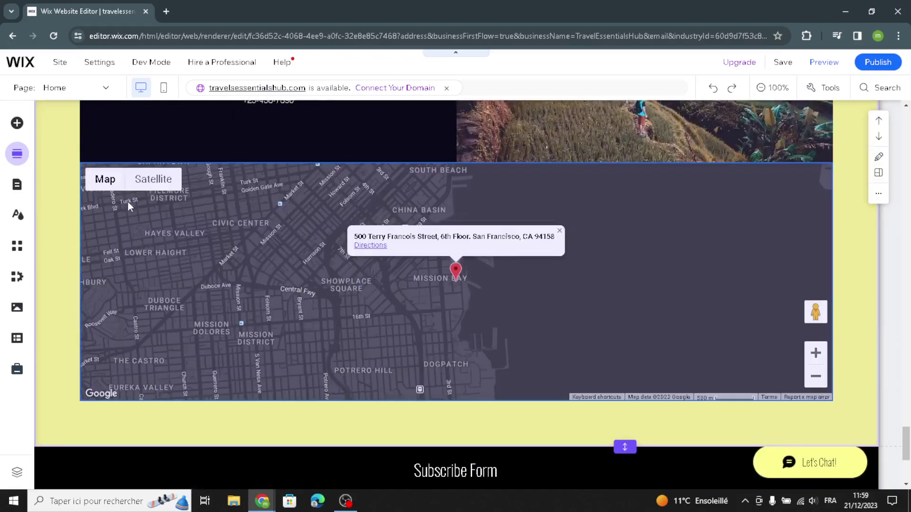
scroll(614, 307, up, 2)
scroll(411, 205, up, 2)
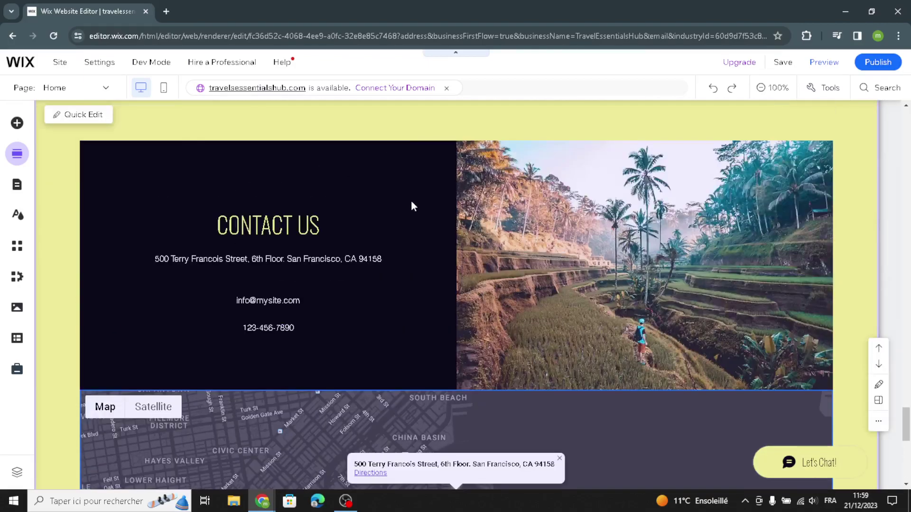
scroll(422, 317, down, 3)
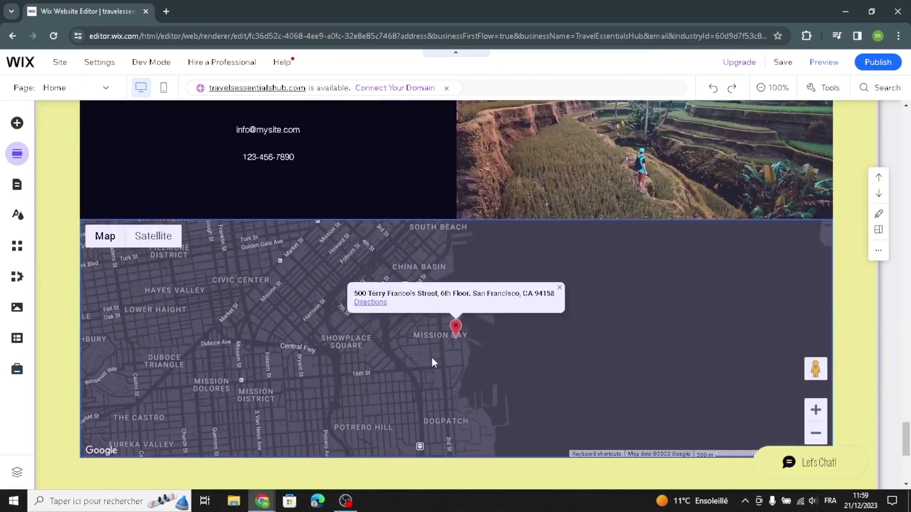
scroll(431, 363, down, 4)
scroll(518, 249, up, 2)
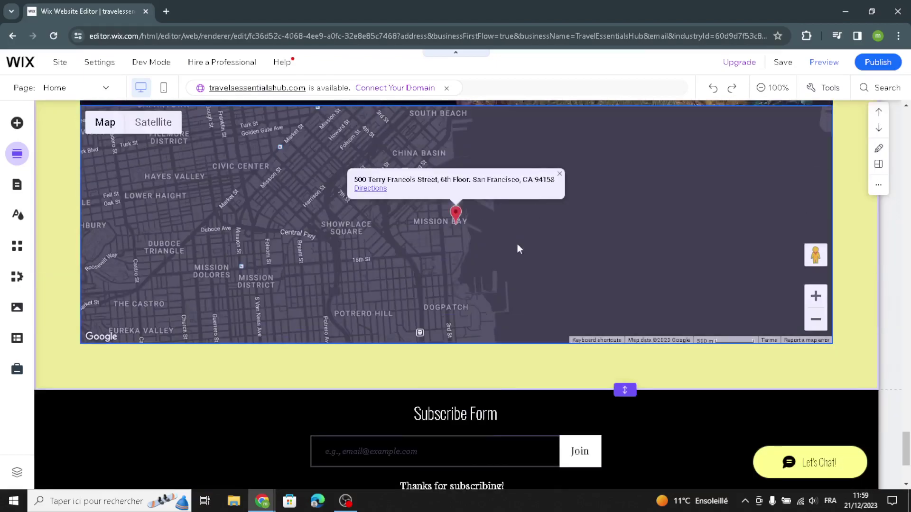
click(456, 315)
Step: Scroll down to the Subscribe Form and the TravelEssentialsHub footer
scroll(603, 306, up, 2)
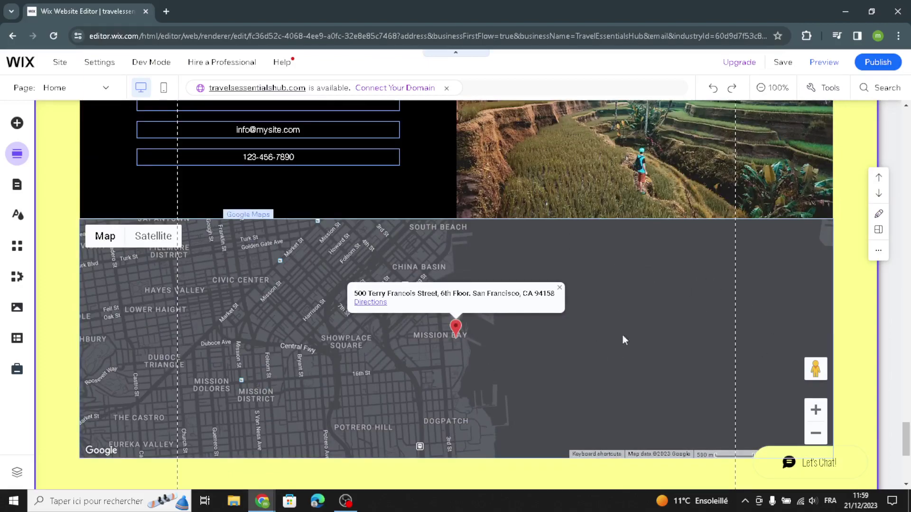
scroll(615, 416, up, 1)
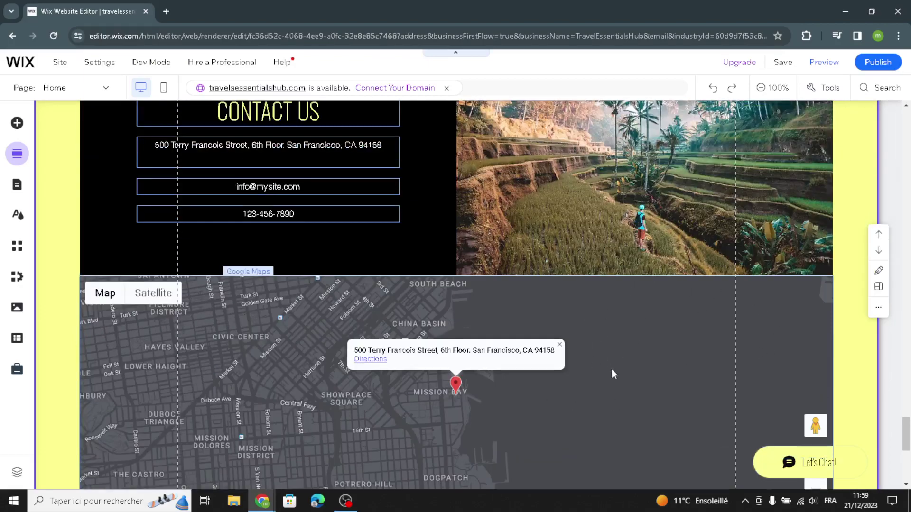
scroll(611, 374, down, 4)
scroll(551, 367, down, 2)
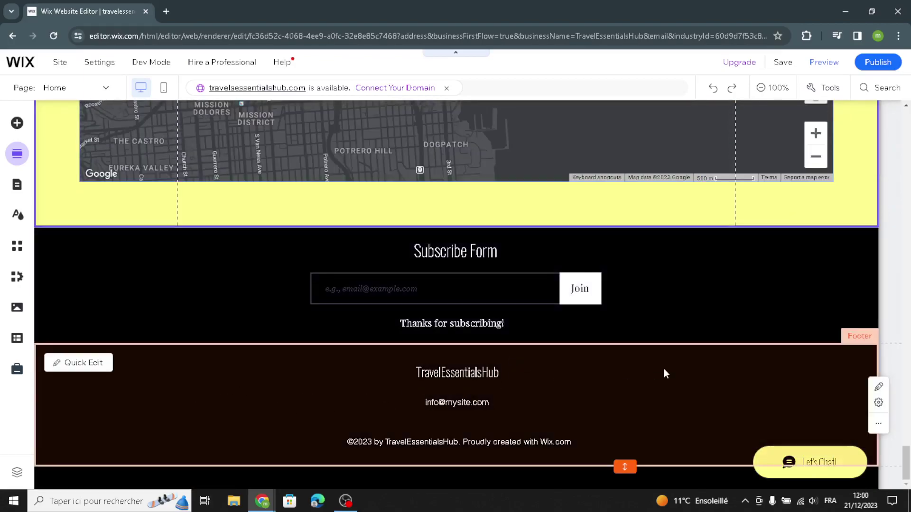
click(556, 411)
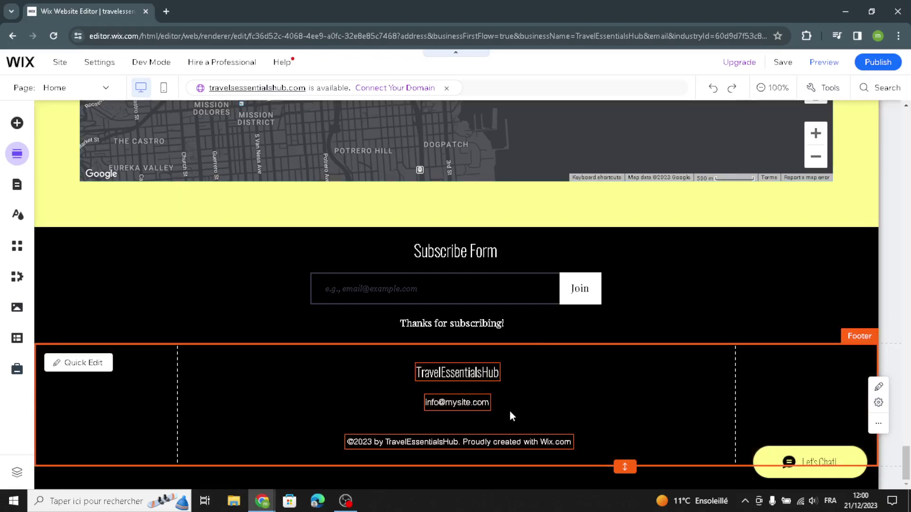
click(82, 362)
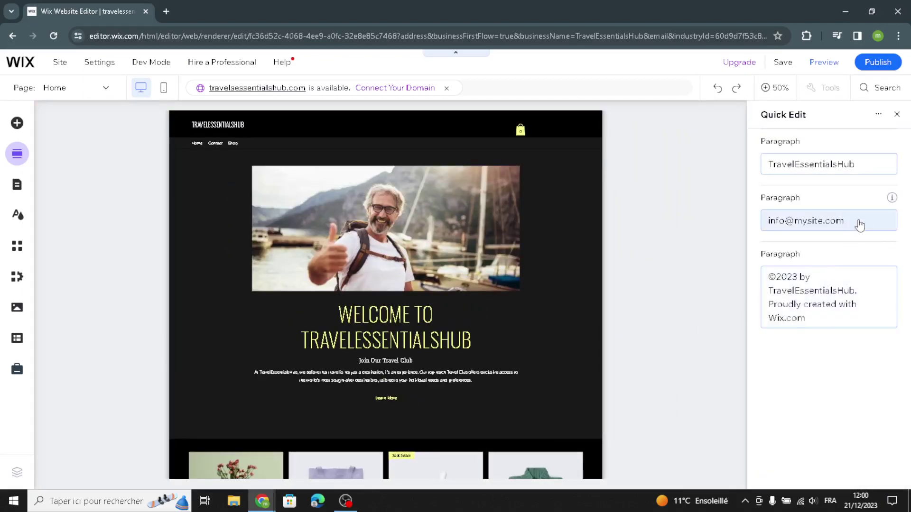
mouse_move(892, 141)
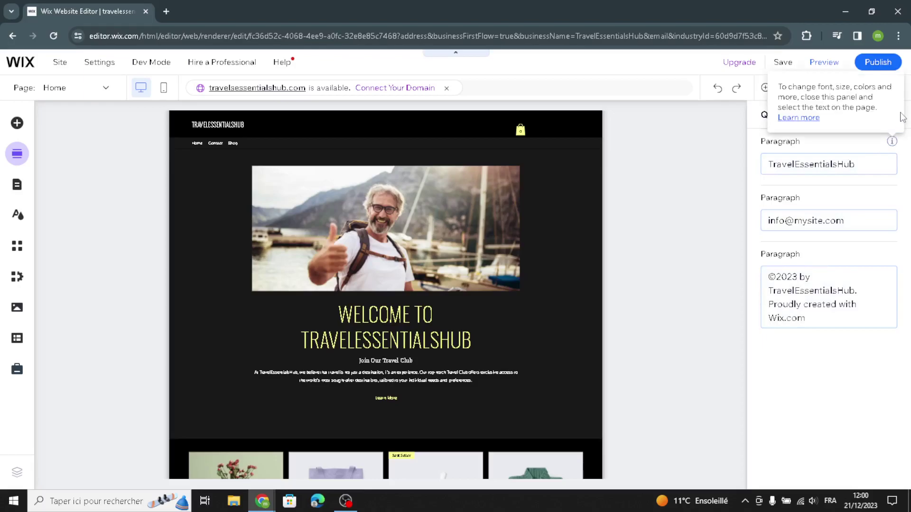
click(897, 116)
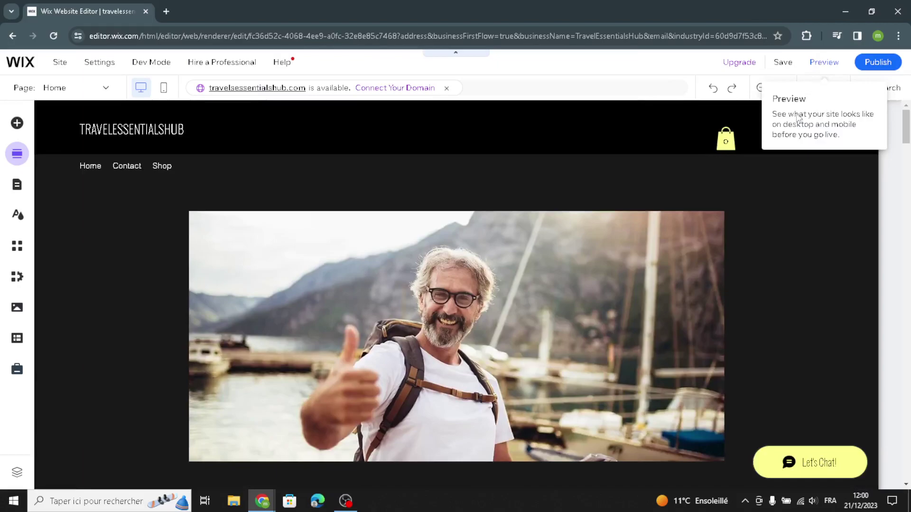
Step: Preview the TravelEssentialsHub homepage, look through it, and publish the site
click(825, 62)
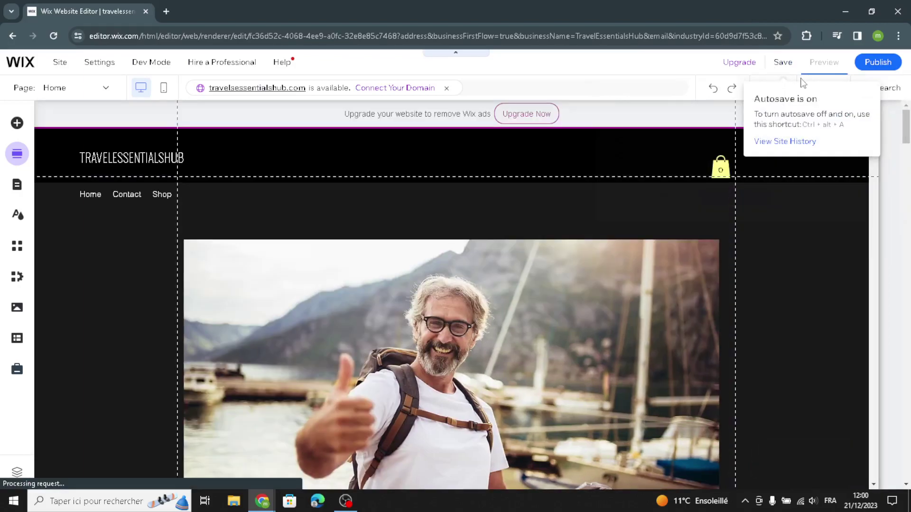
click(819, 63)
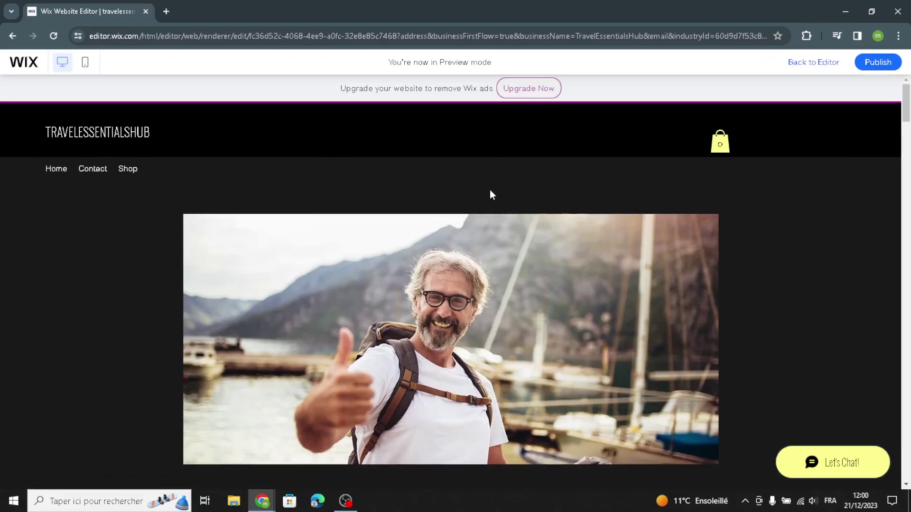
scroll(489, 190, down, 5)
scroll(494, 216, down, 6)
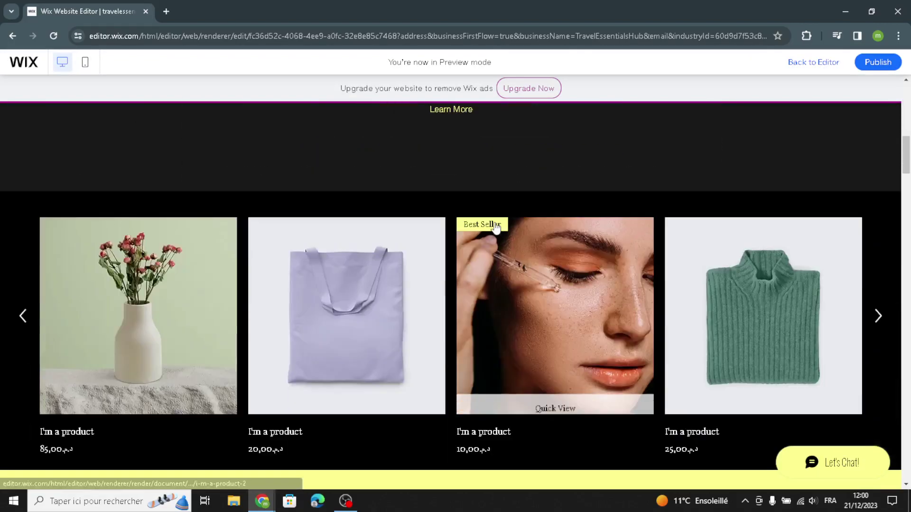
scroll(503, 213, up, 10)
scroll(519, 213, down, 2)
scroll(520, 213, down, 8)
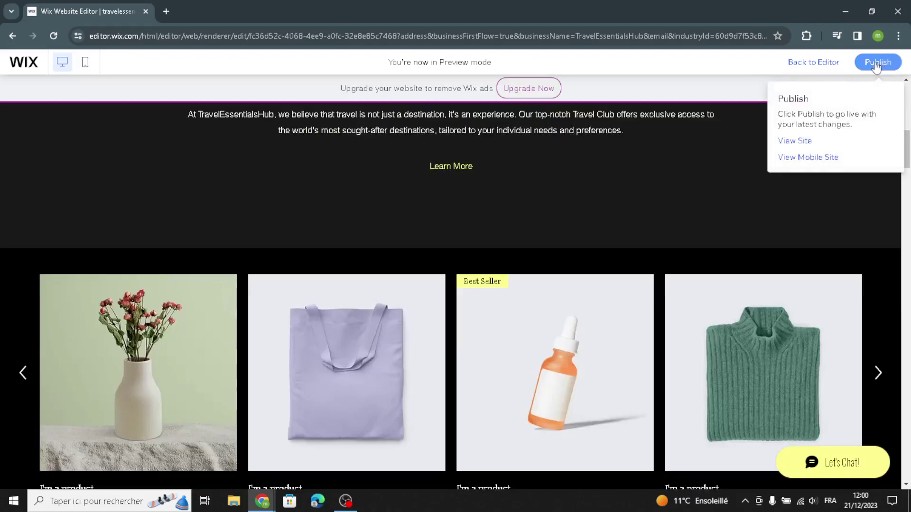
click(876, 66)
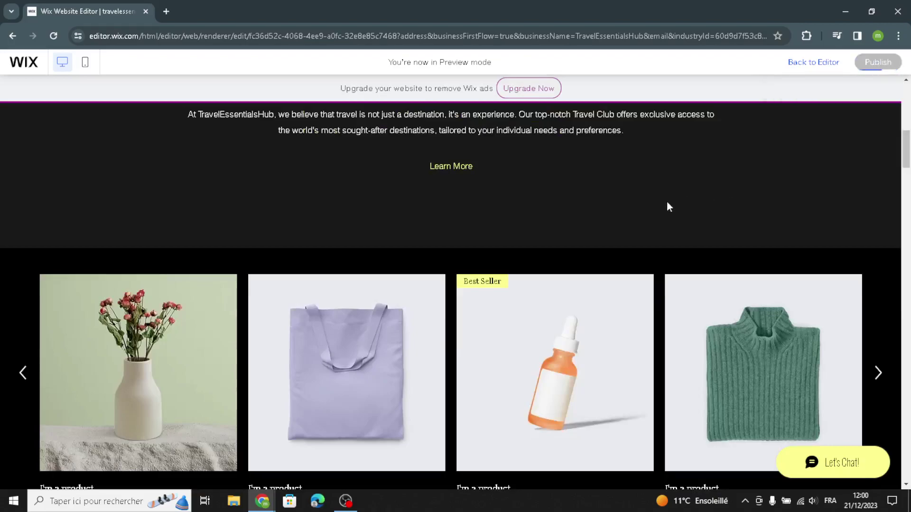